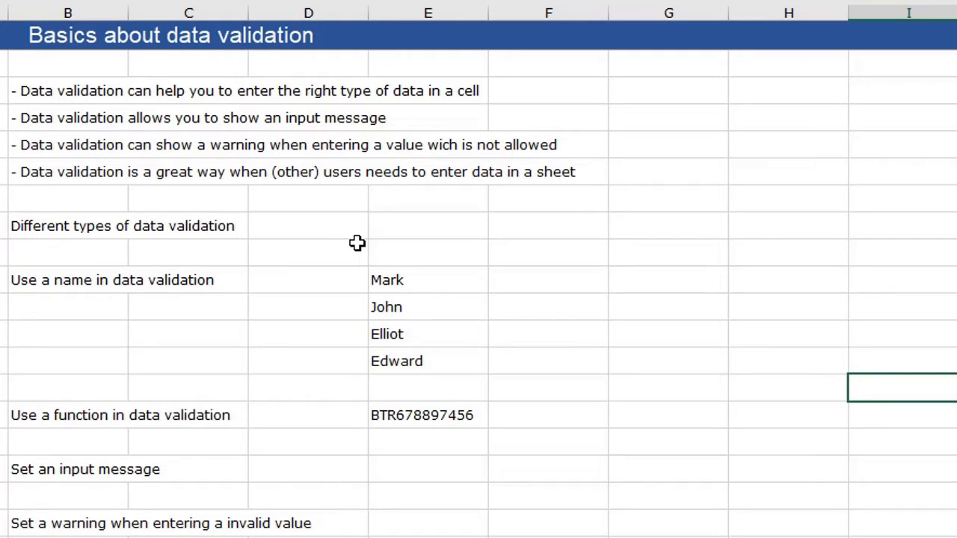
Open data validation for cell E8 and examine the Whole number criteria and their comparison options.
click(410, 226)
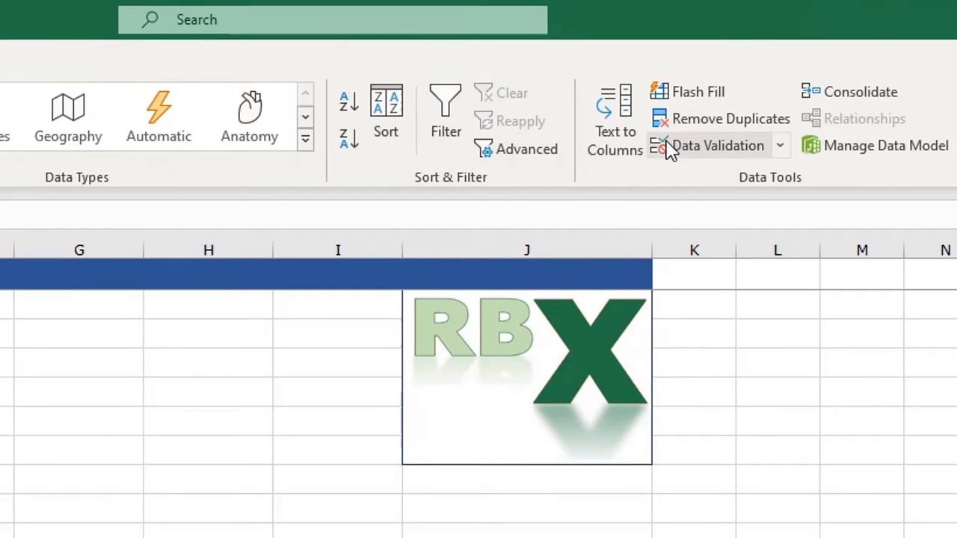
click(704, 147)
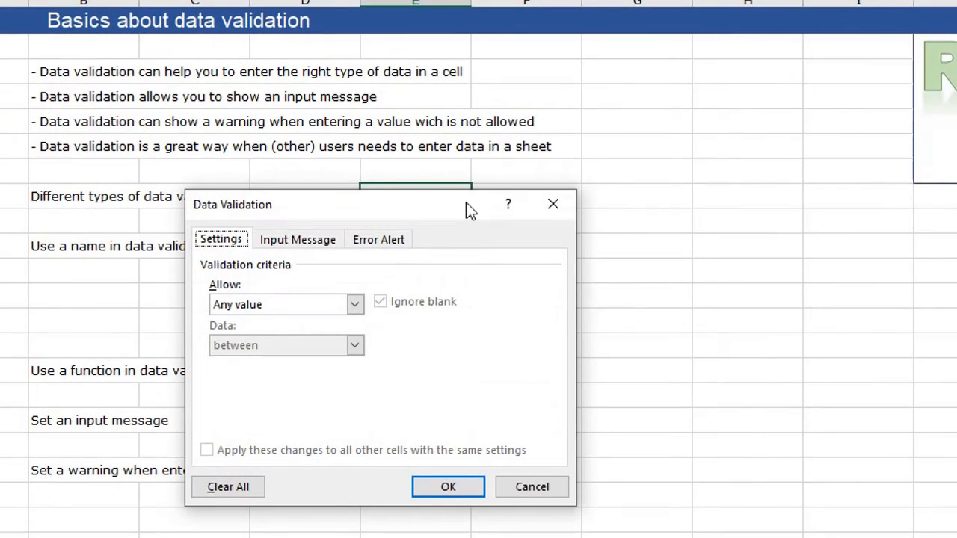
drag(409, 206, 719, 63)
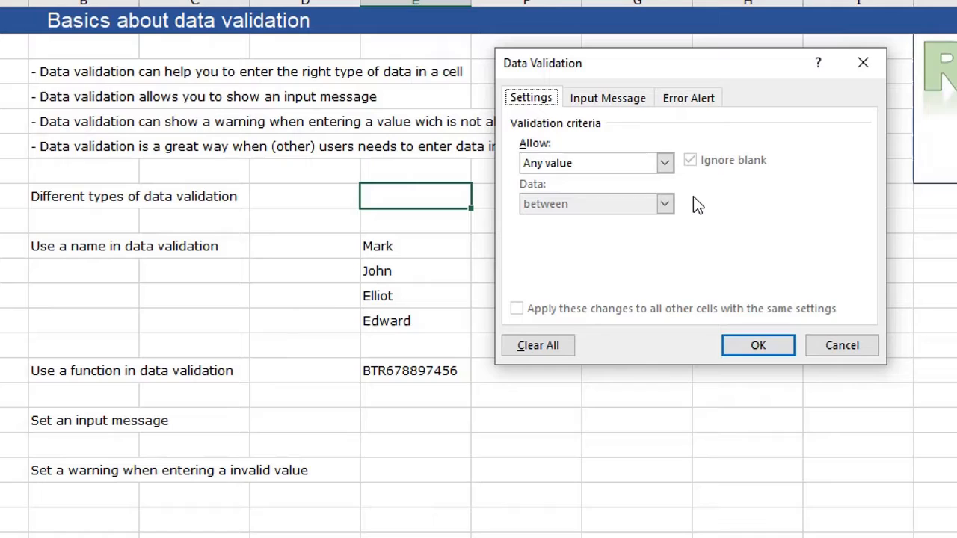
click(665, 163)
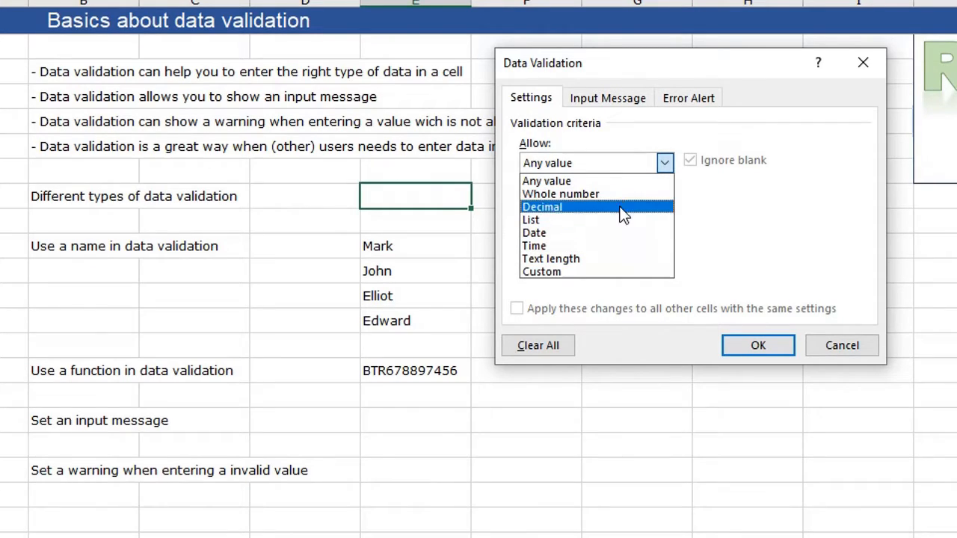
click(552, 194)
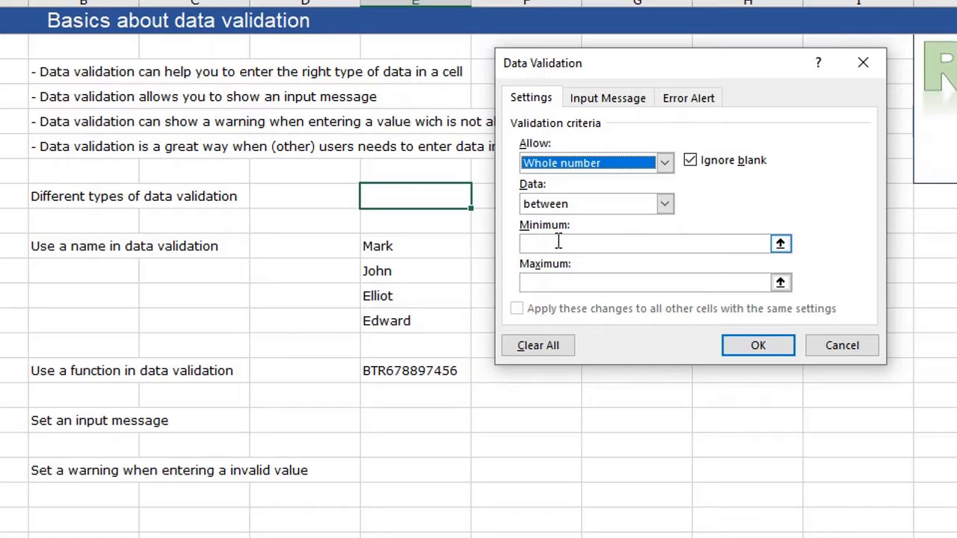
click(564, 284)
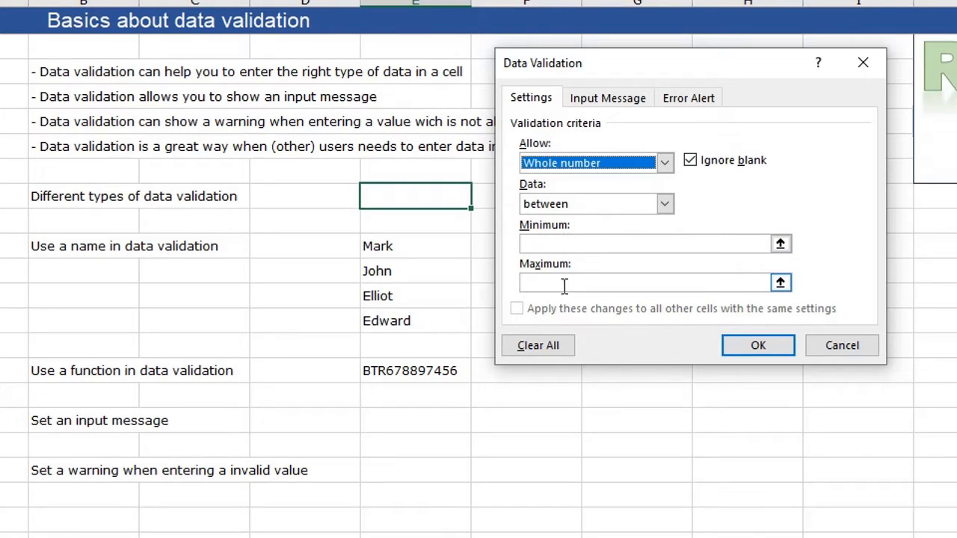
click(664, 204)
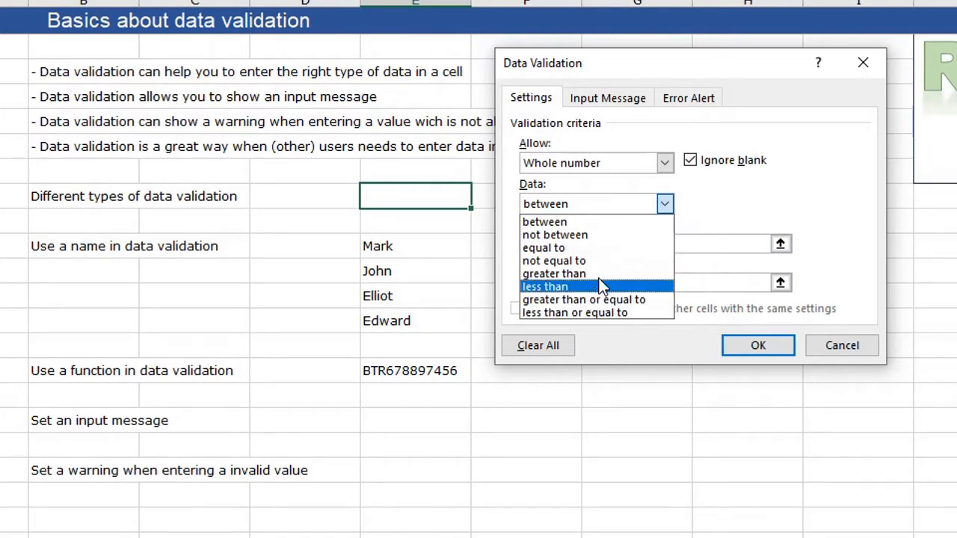
click(706, 203)
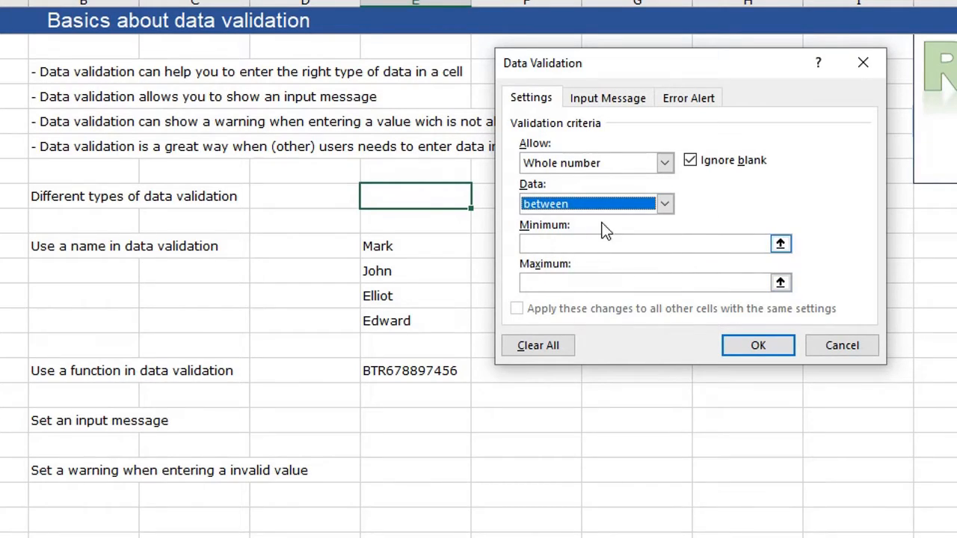
Switch the allowed type to Decimal and review its validation criteria.
click(664, 163)
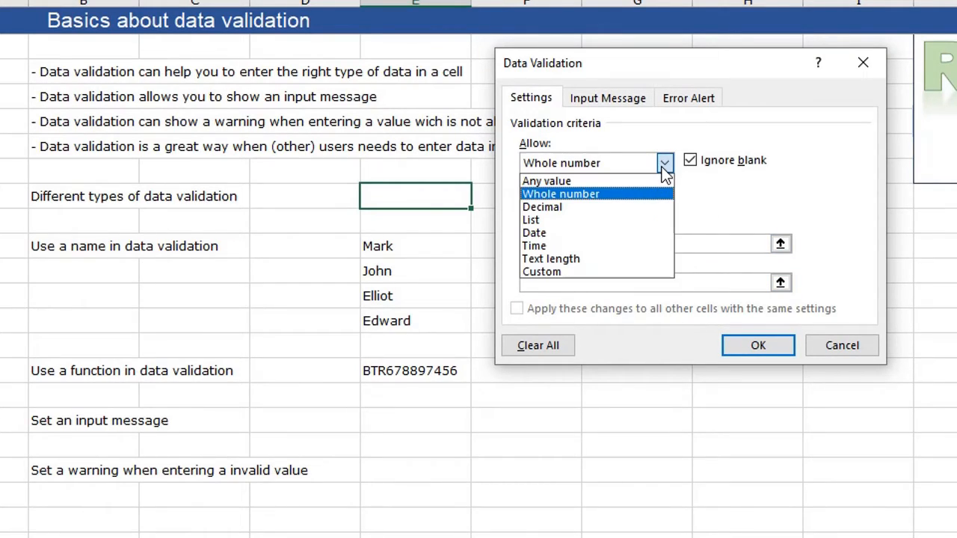
click(539, 206)
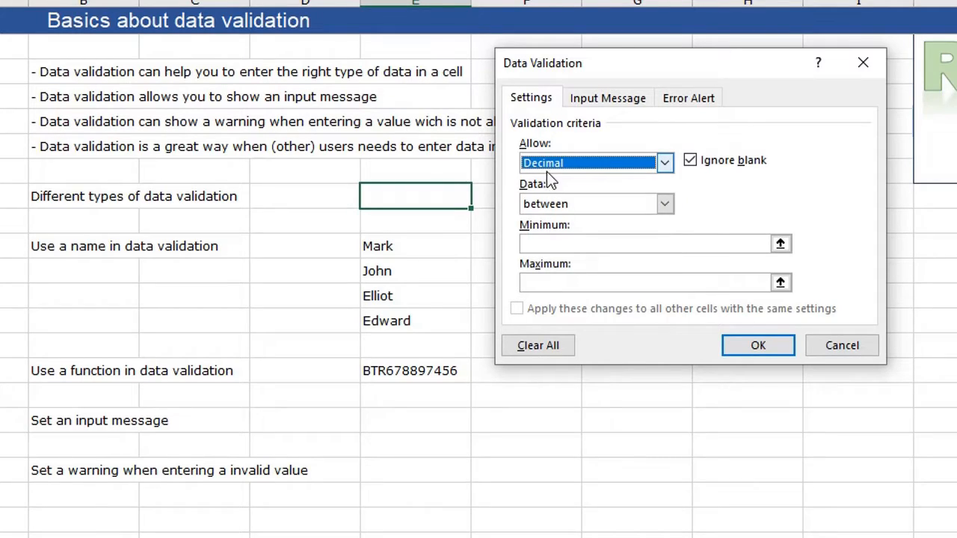
click(606, 163)
click(566, 206)
Switch the allowed type to Date and examine its start and end date criteria and comparison options.
click(591, 164)
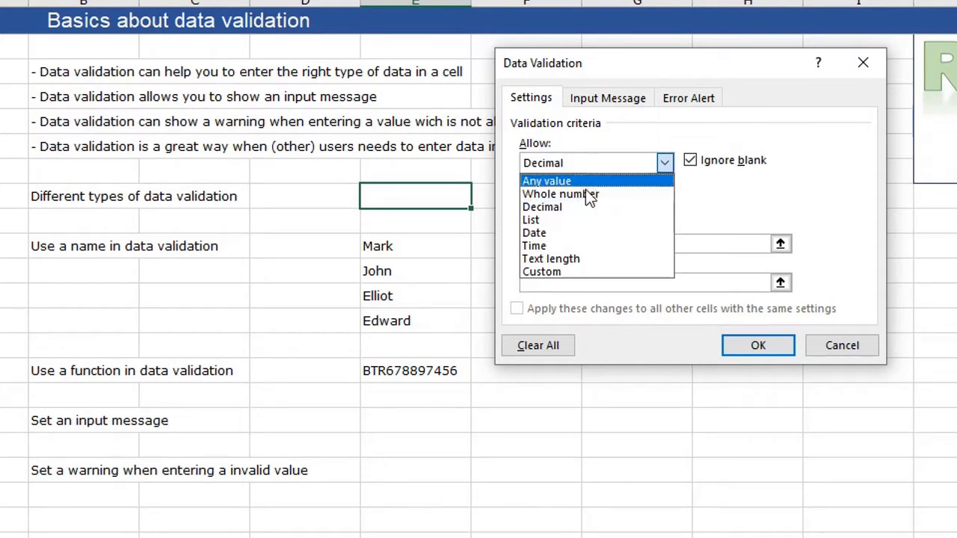
click(555, 234)
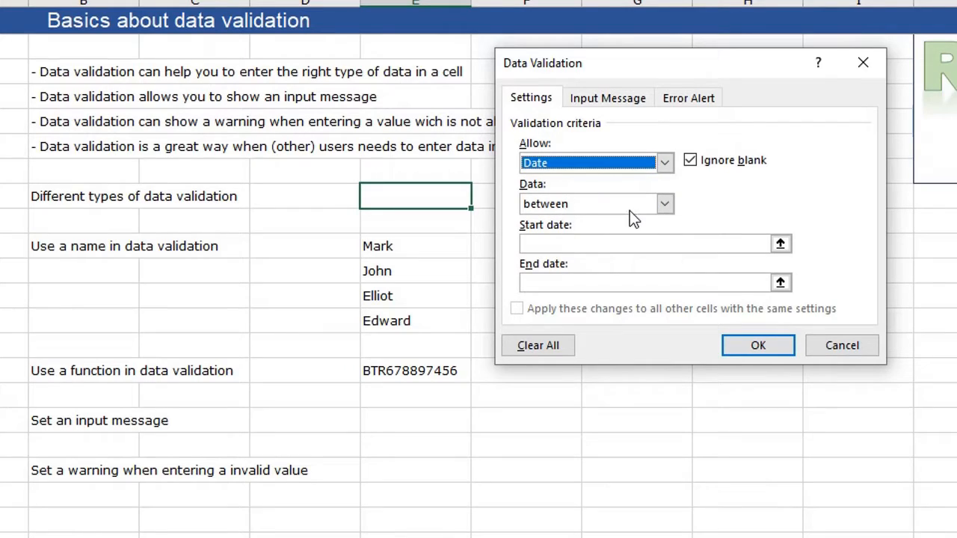
click(665, 162)
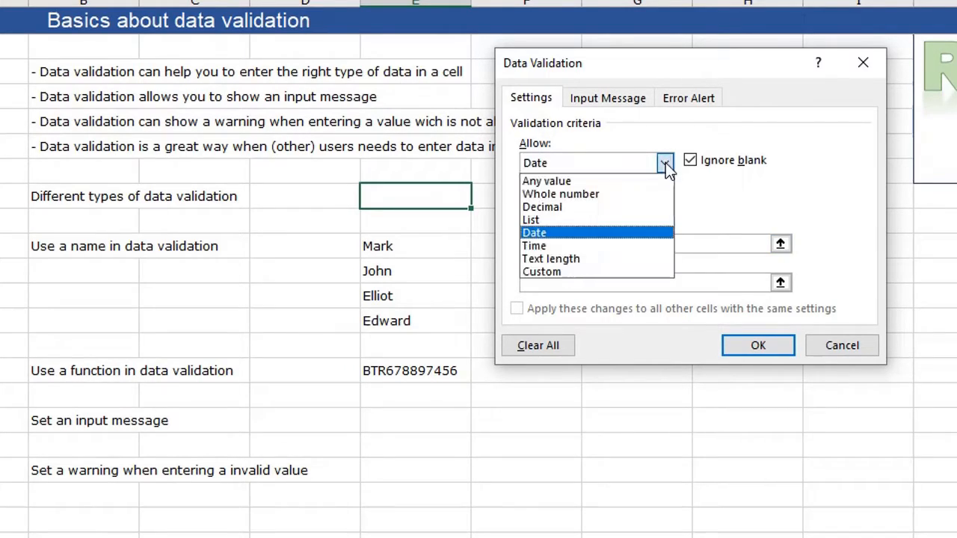
click(589, 232)
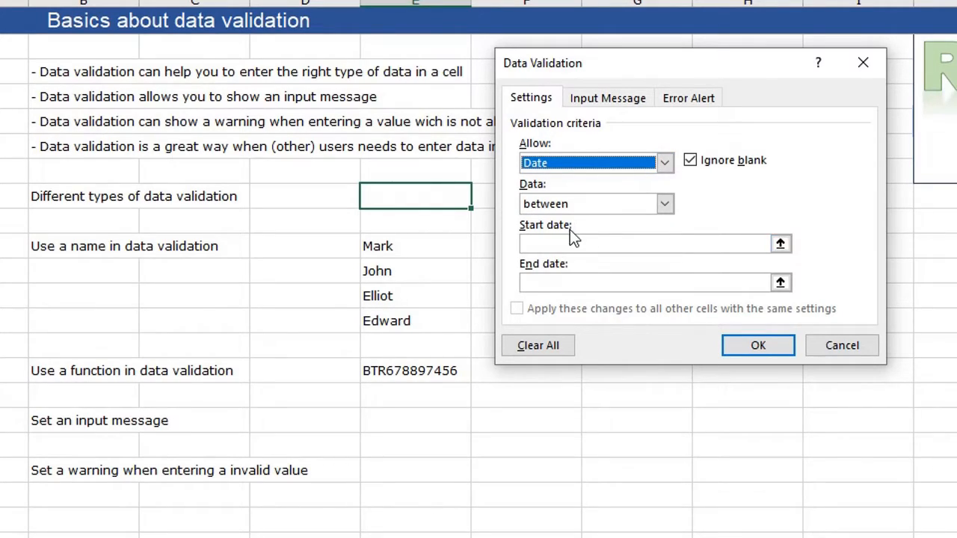
click(586, 202)
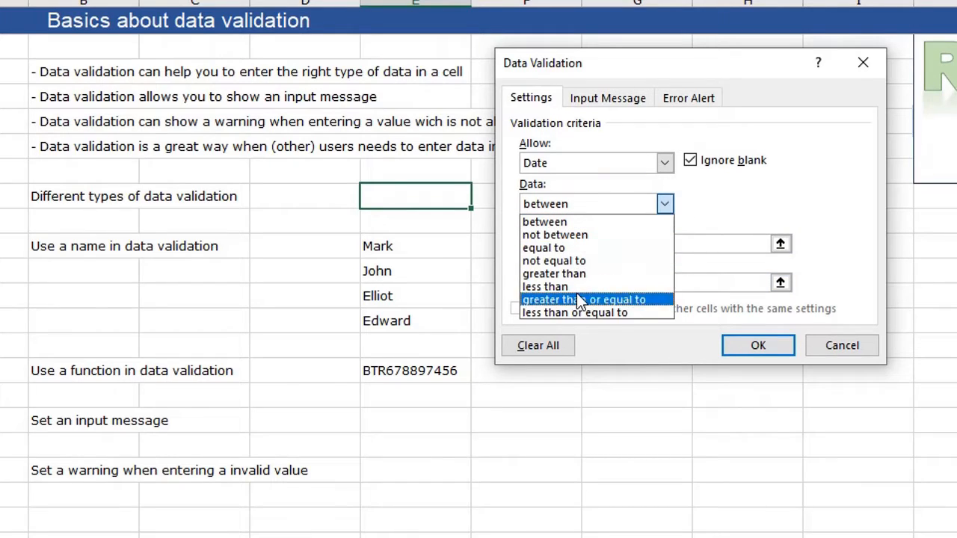
click(692, 195)
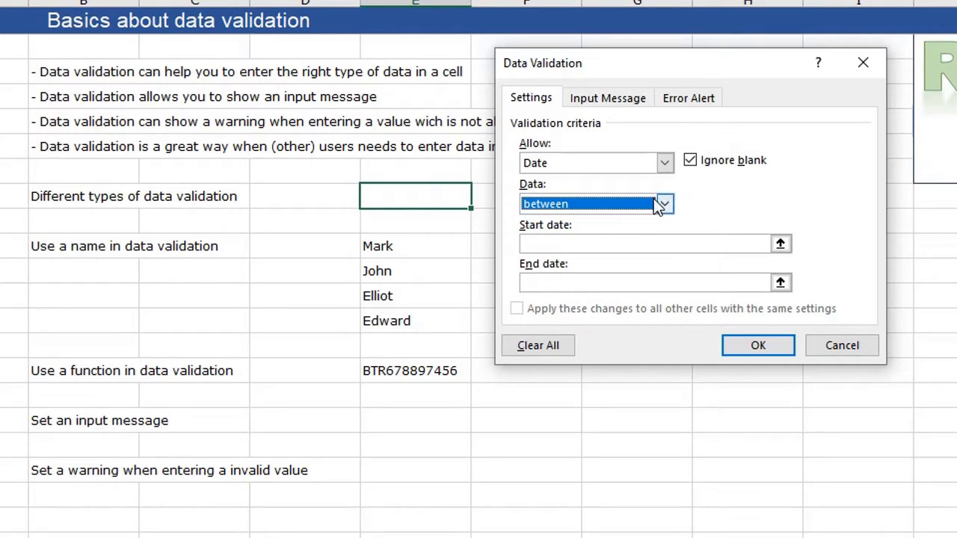
click(664, 207)
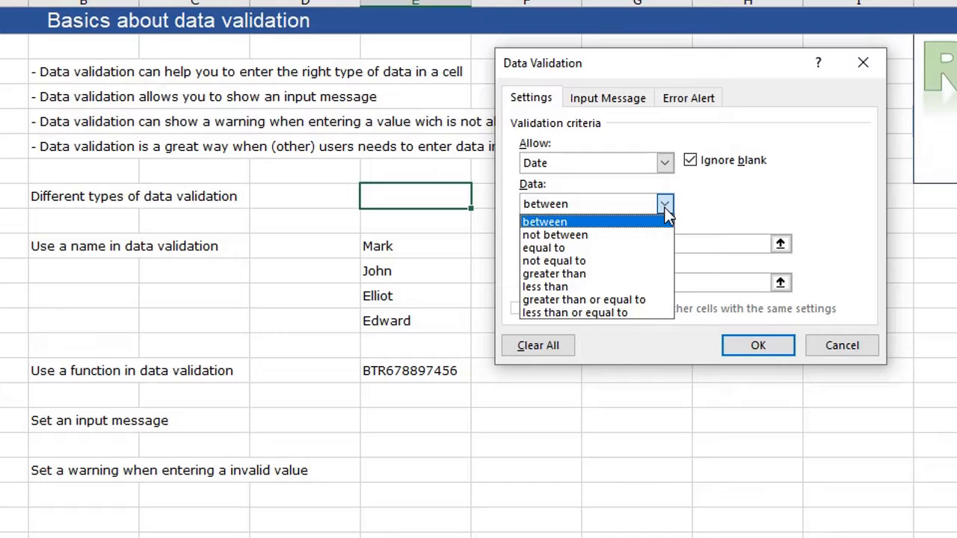
Switch the allowed type to Text length and review its comparison options.
click(665, 162)
click(664, 162)
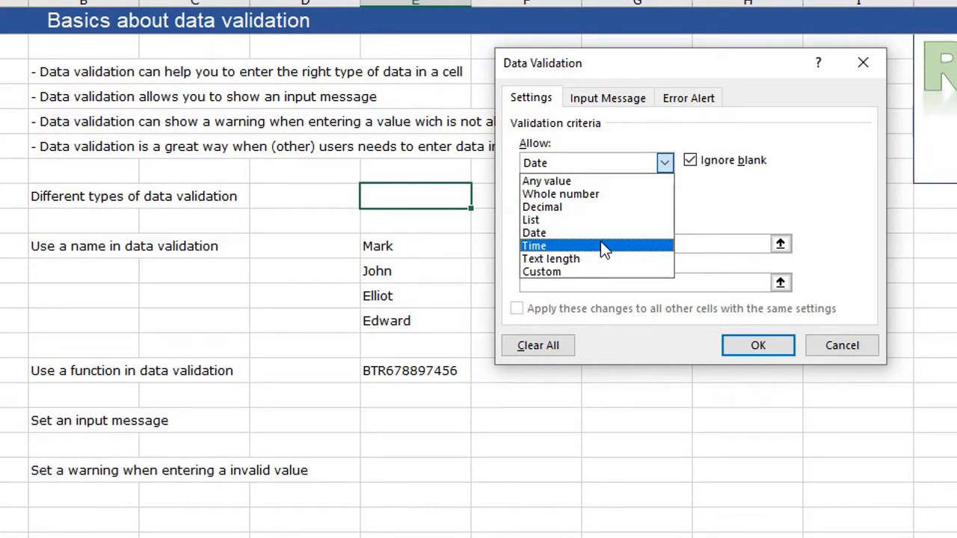
click(581, 259)
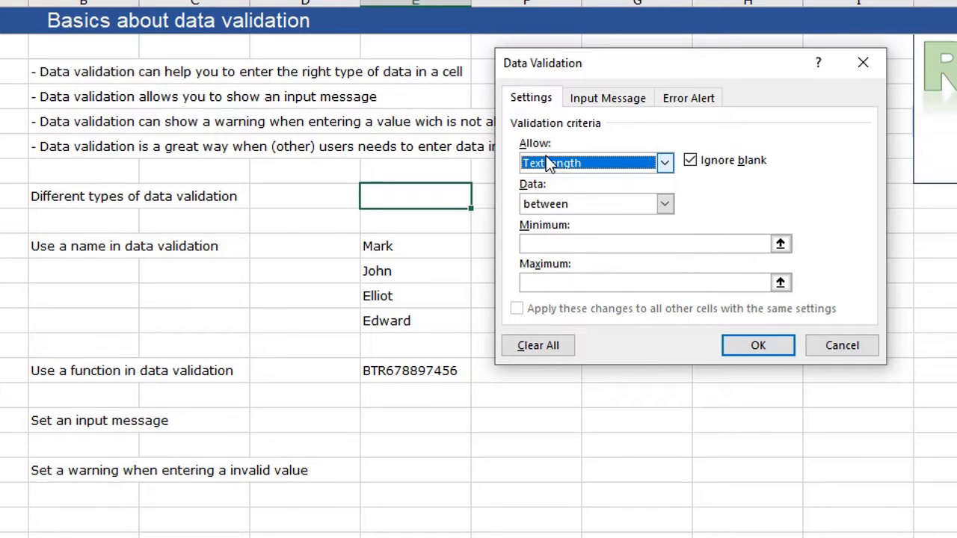
click(663, 204)
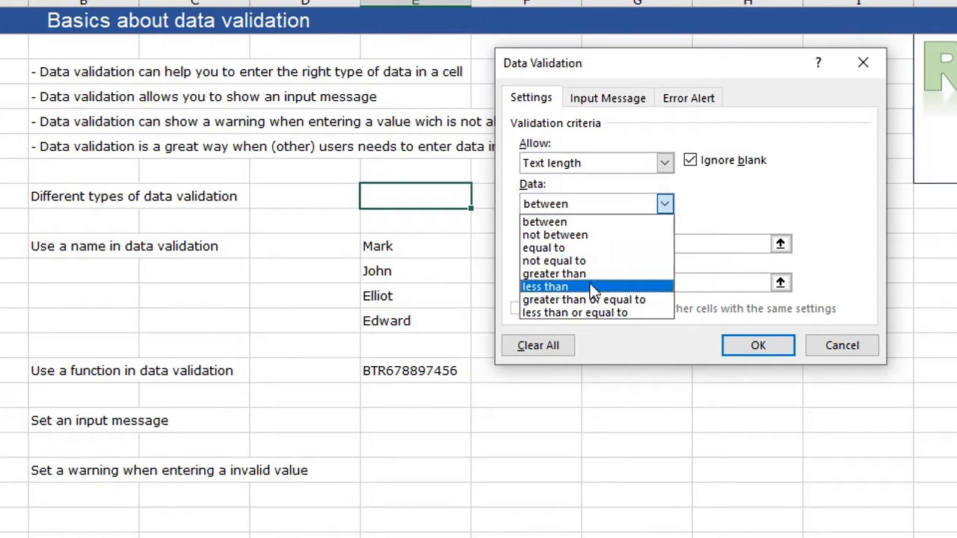
click(703, 199)
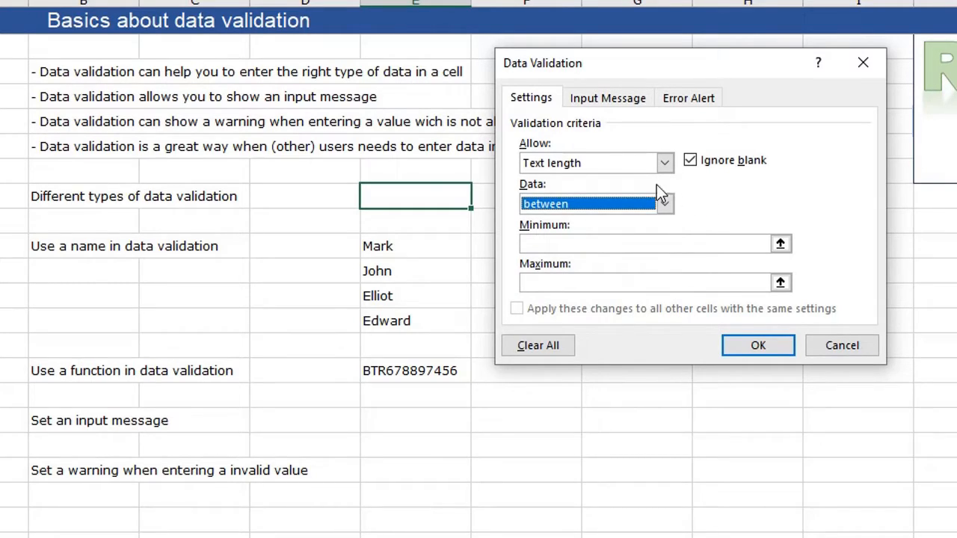
Review the Custom type with its formula criterion, and close data validation without applying any rule.
click(664, 164)
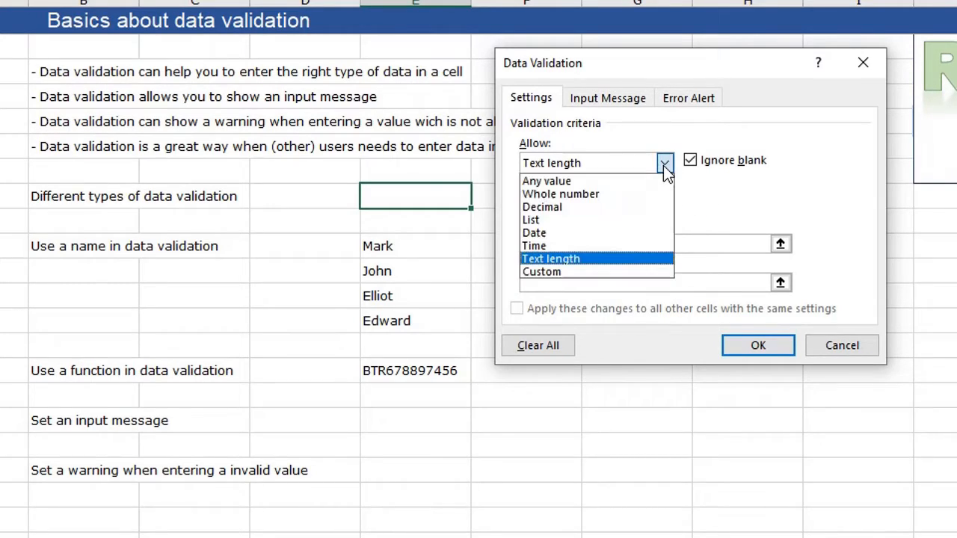
click(594, 272)
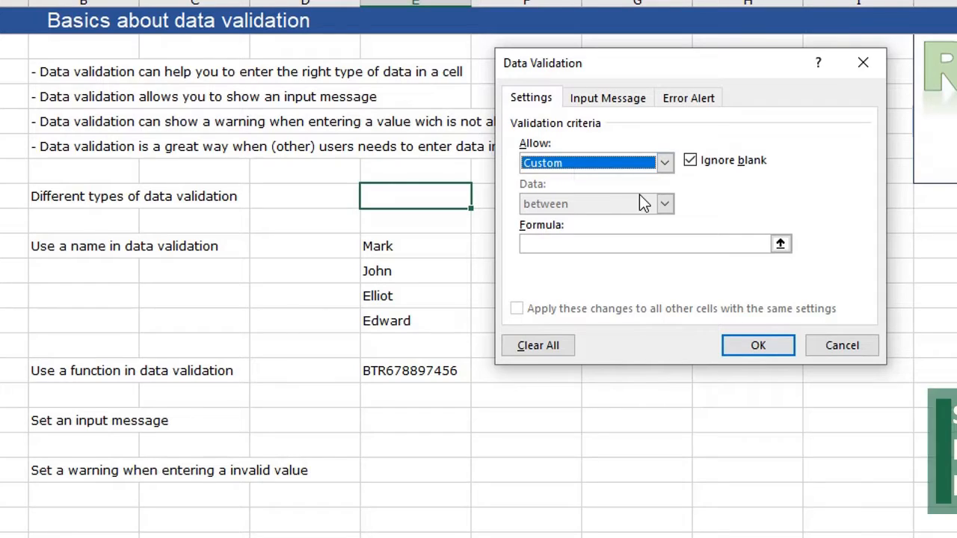
click(553, 166)
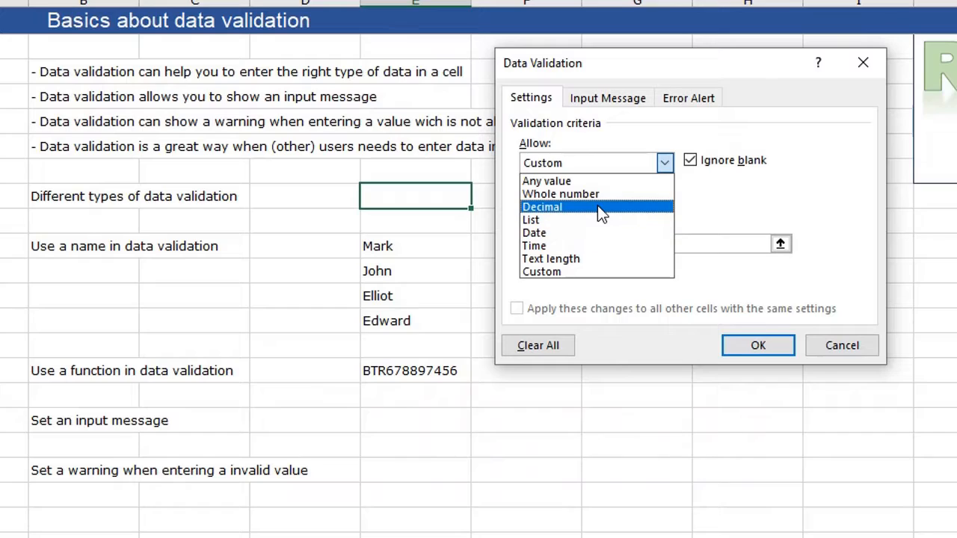
click(788, 202)
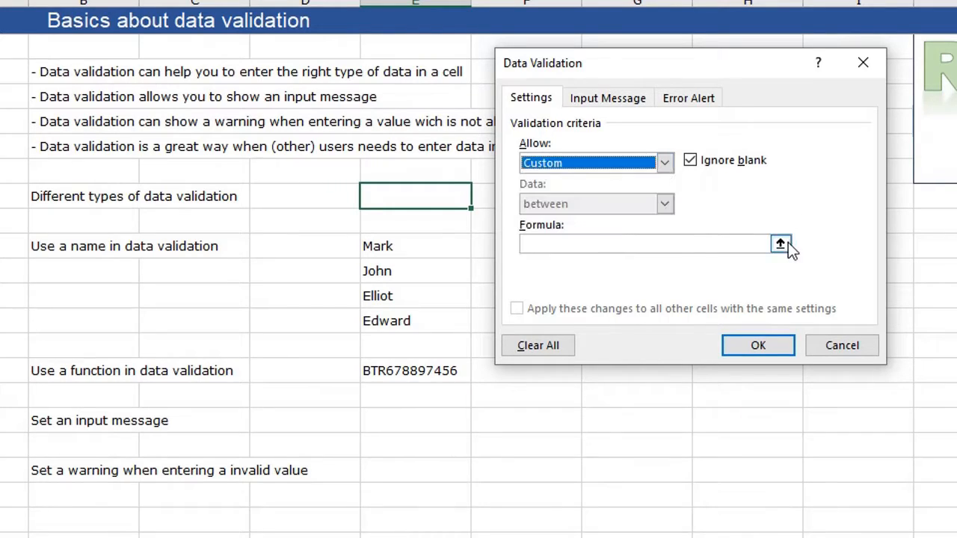
click(843, 346)
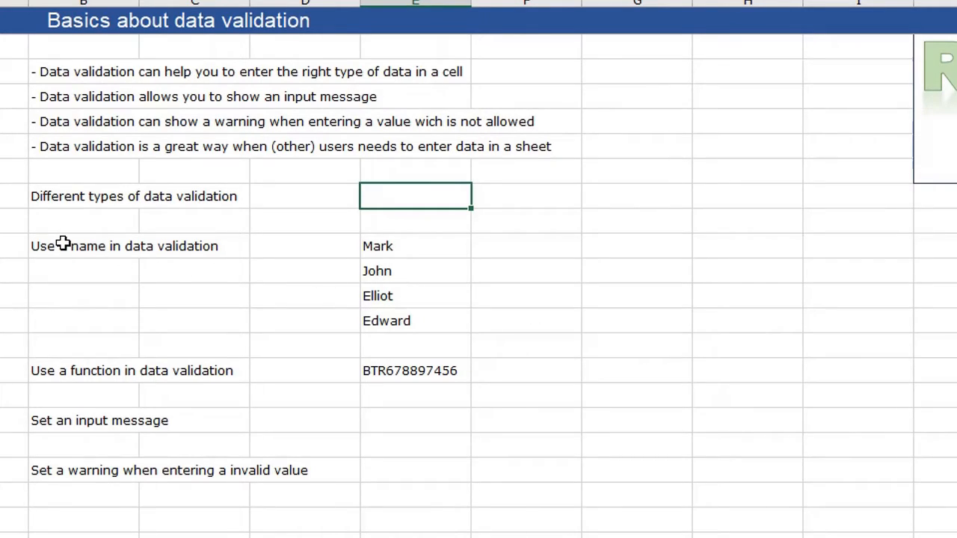
Name the range E10:E13, which holds the list of first names, Firstname.
drag(406, 246, 407, 318)
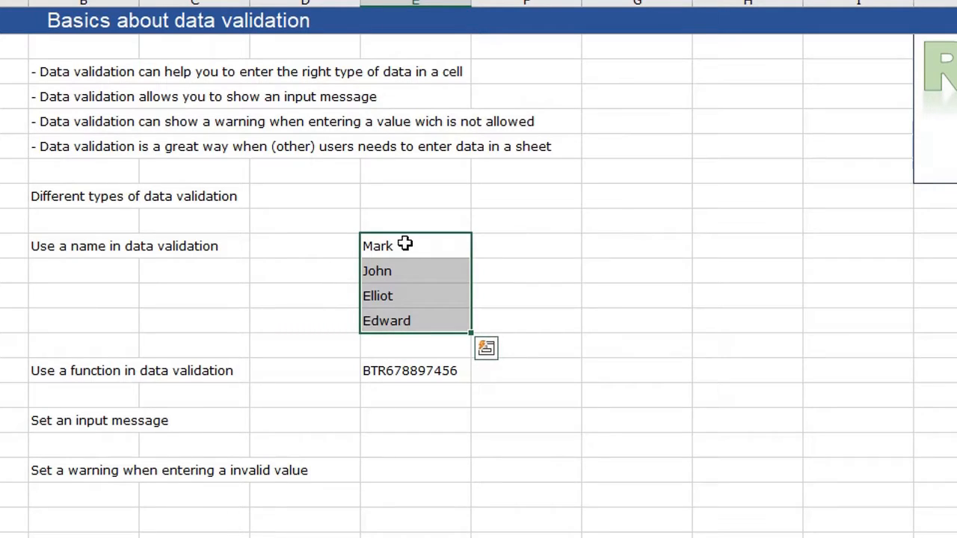
drag(404, 244, 405, 320)
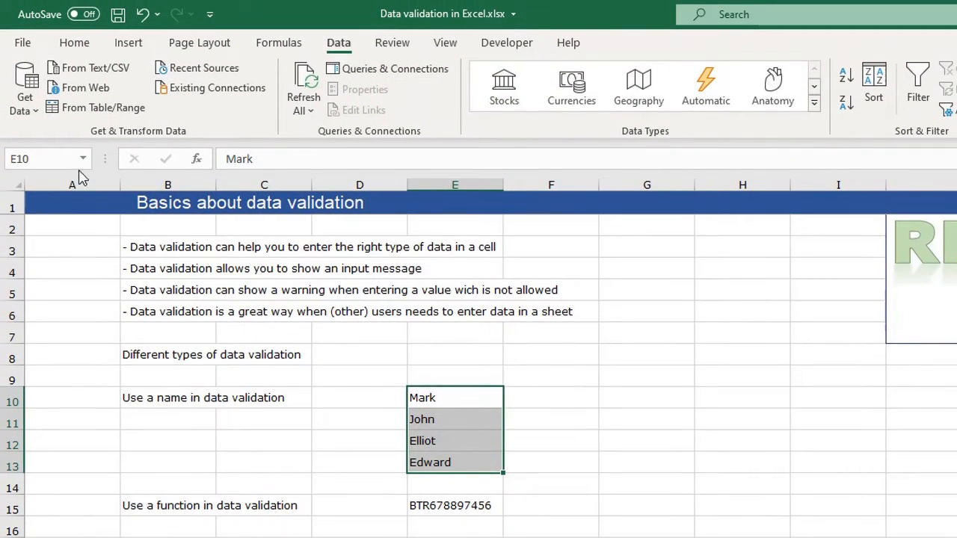
click(53, 158)
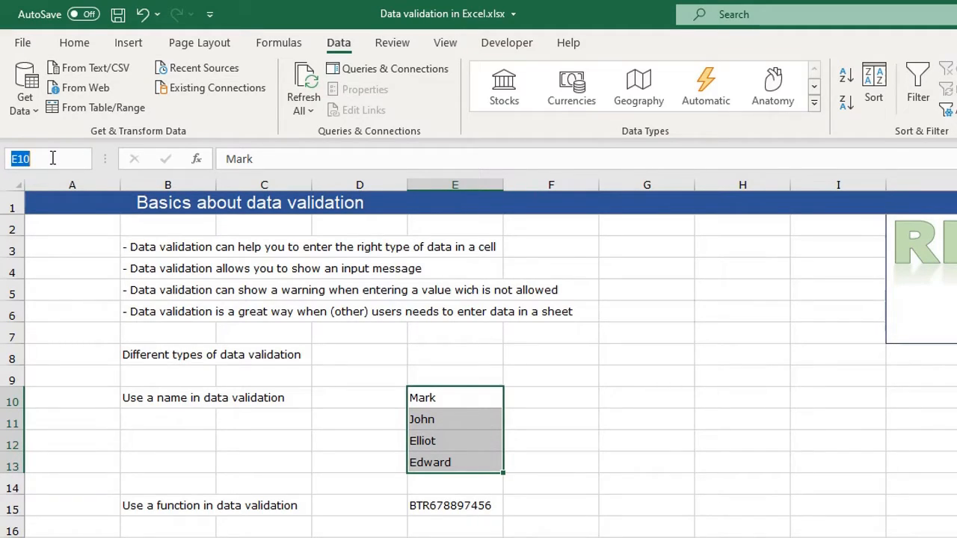
text(Firstname)
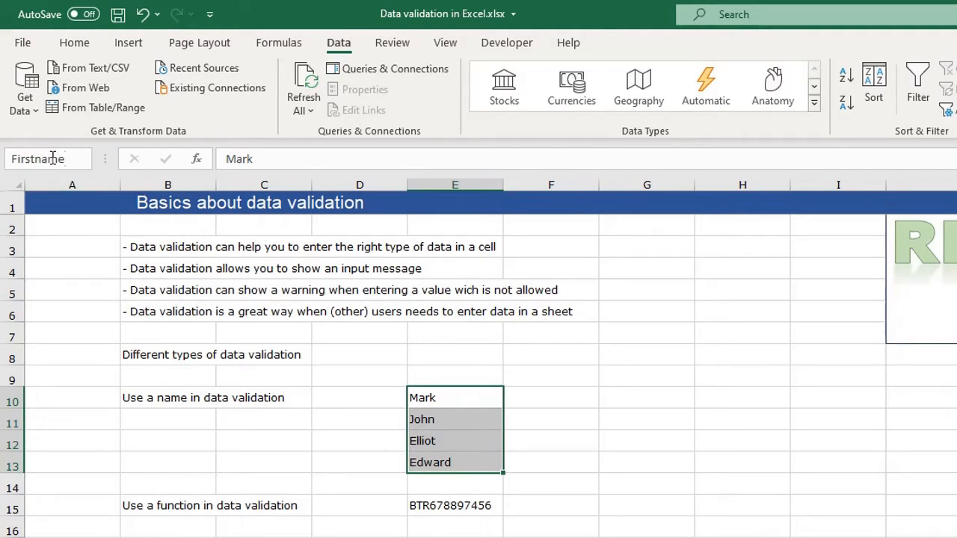
key(Return)
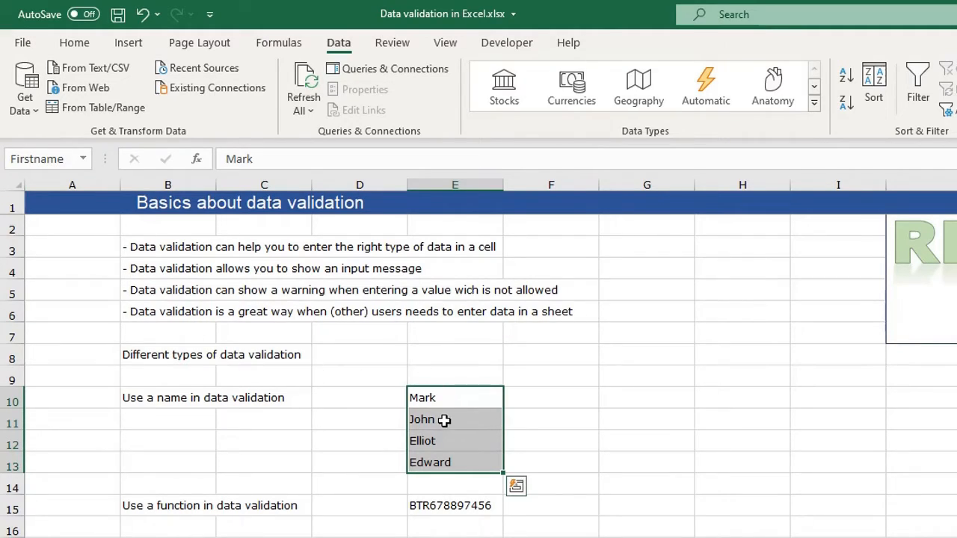
drag(449, 398, 461, 459)
Apply List validation to cell D10 with the source =Firstname, and check the names its in-cell dropdown offers.
click(366, 397)
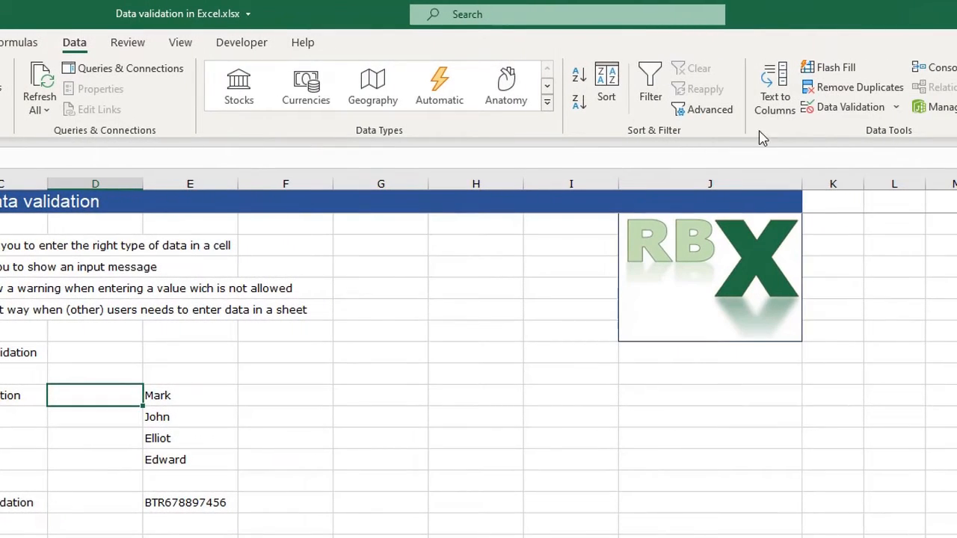
click(848, 106)
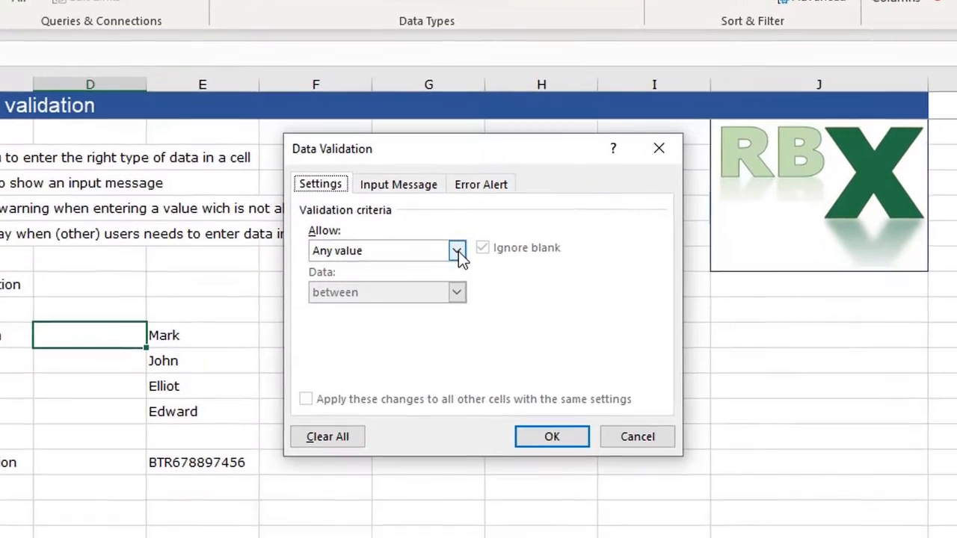
click(411, 314)
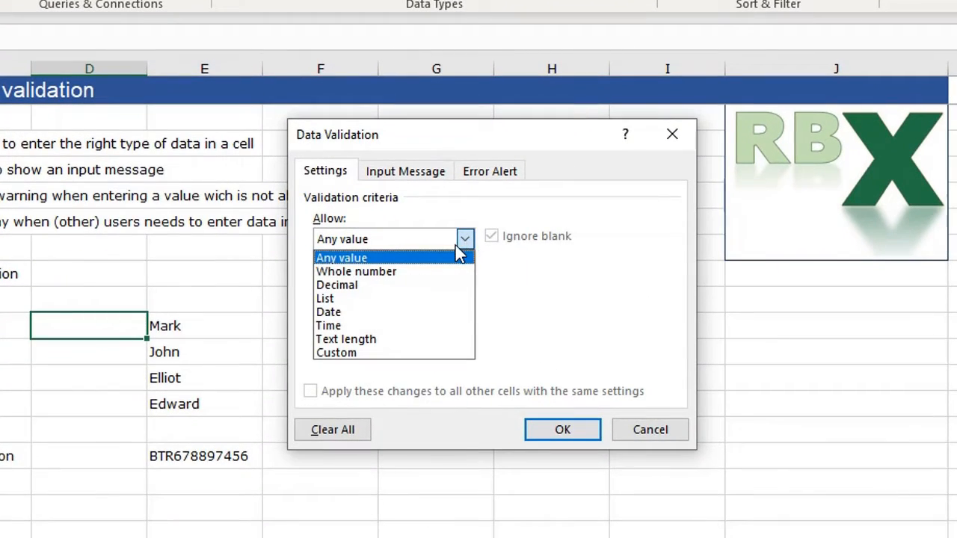
click(336, 299)
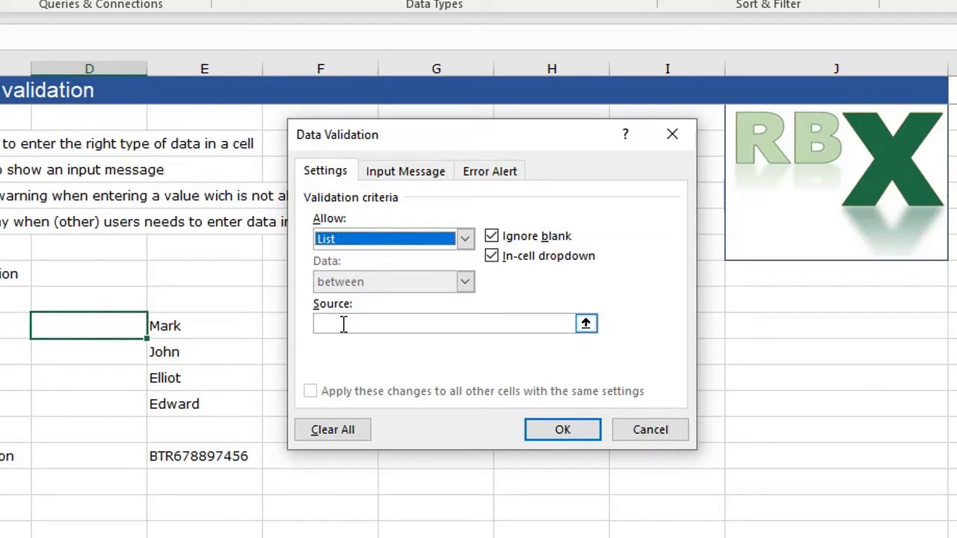
click(342, 323)
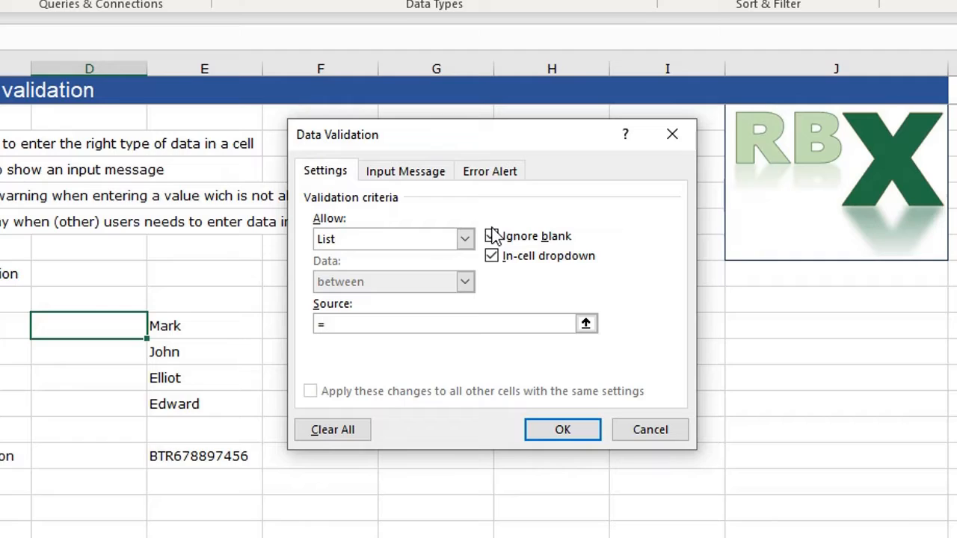
text(=Firstname)
click(559, 435)
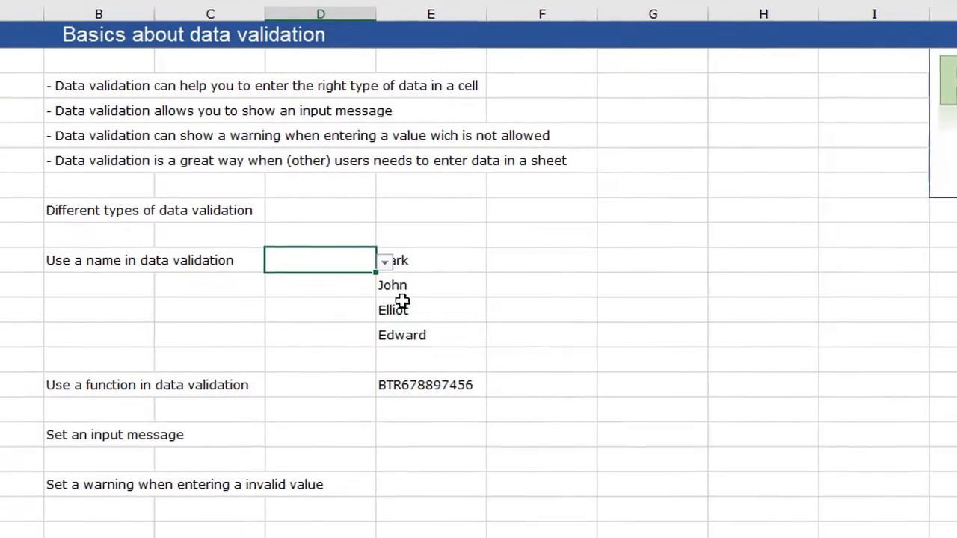
click(388, 262)
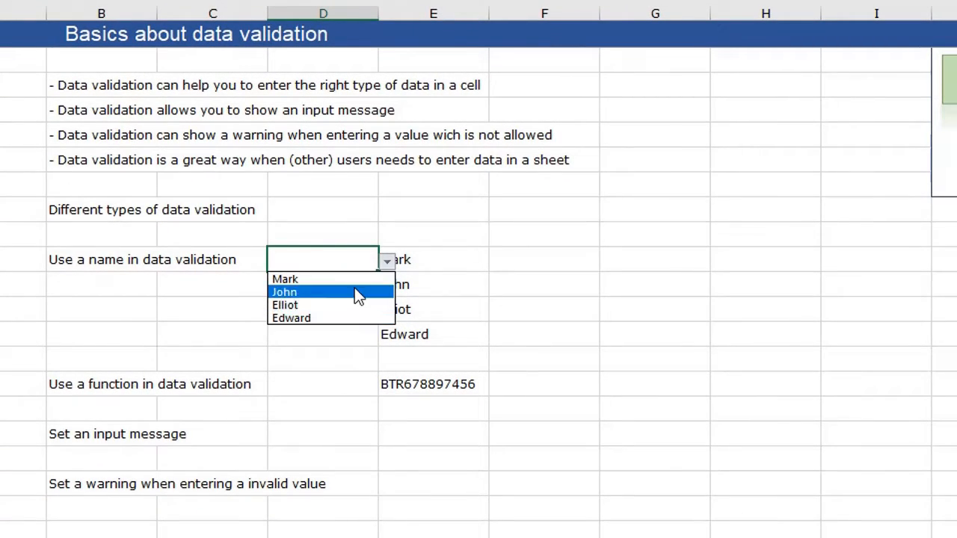
click(388, 262)
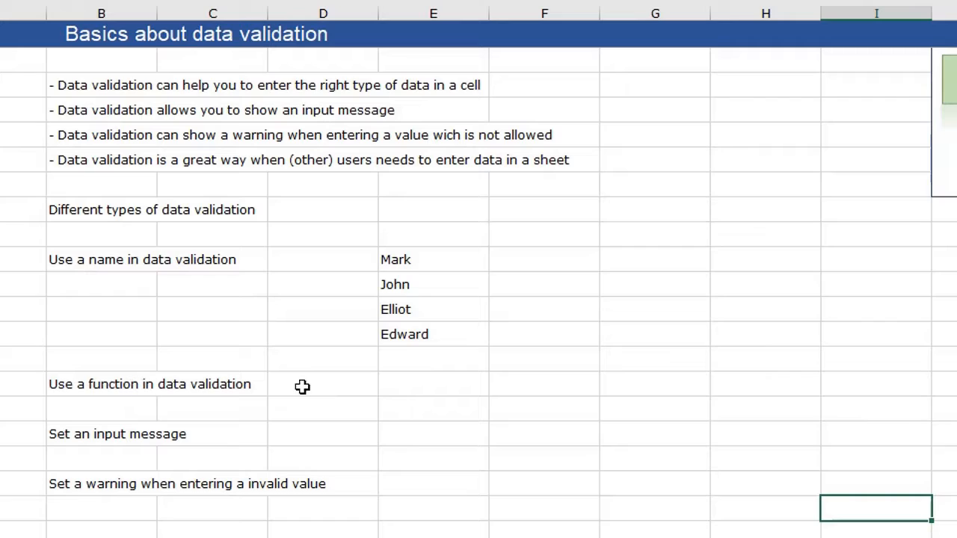
Open data validation for the empty cell E15 and set the allowed type to Custom.
click(433, 387)
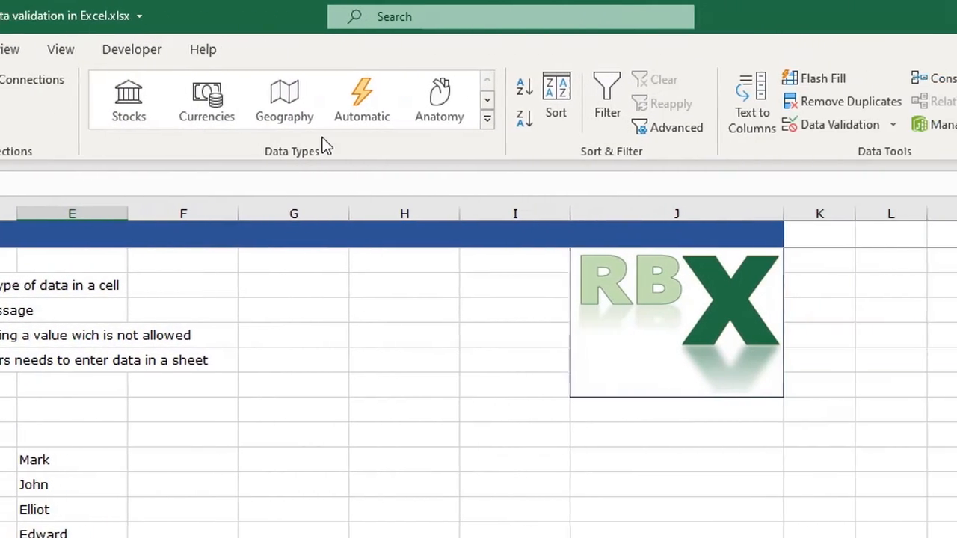
click(810, 126)
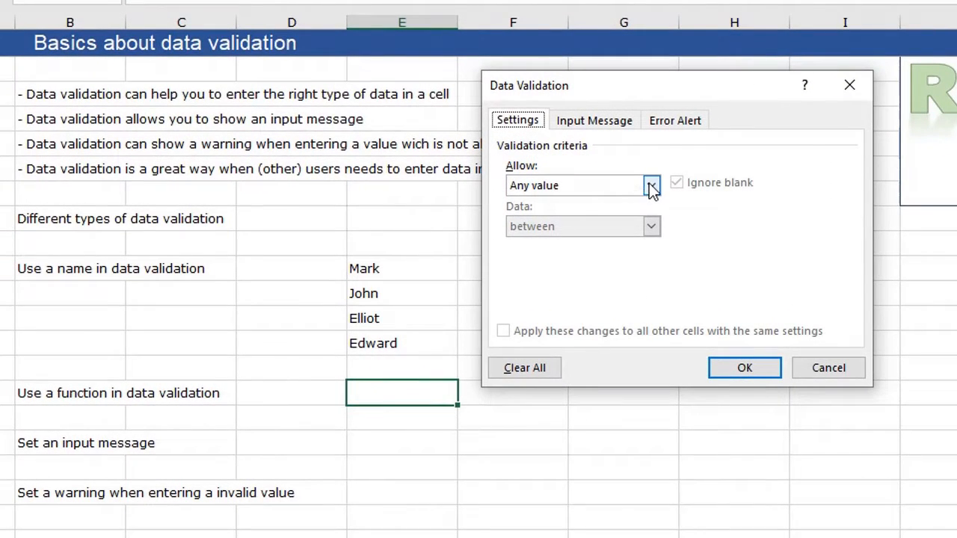
click(652, 187)
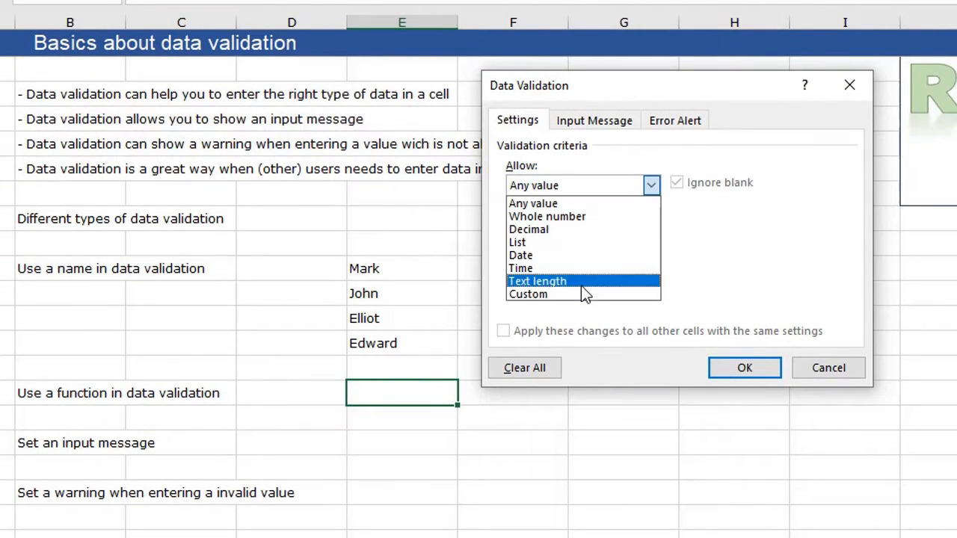
click(529, 294)
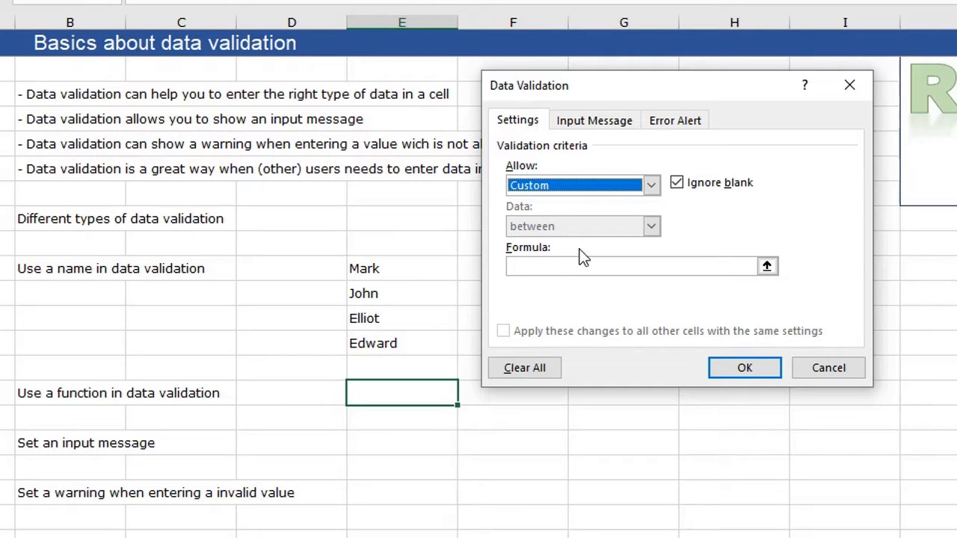
Begin the custom formula with an AND test that E15 starts with BTR: =AND(LEFT(E15;3)="BTR";.
click(551, 269)
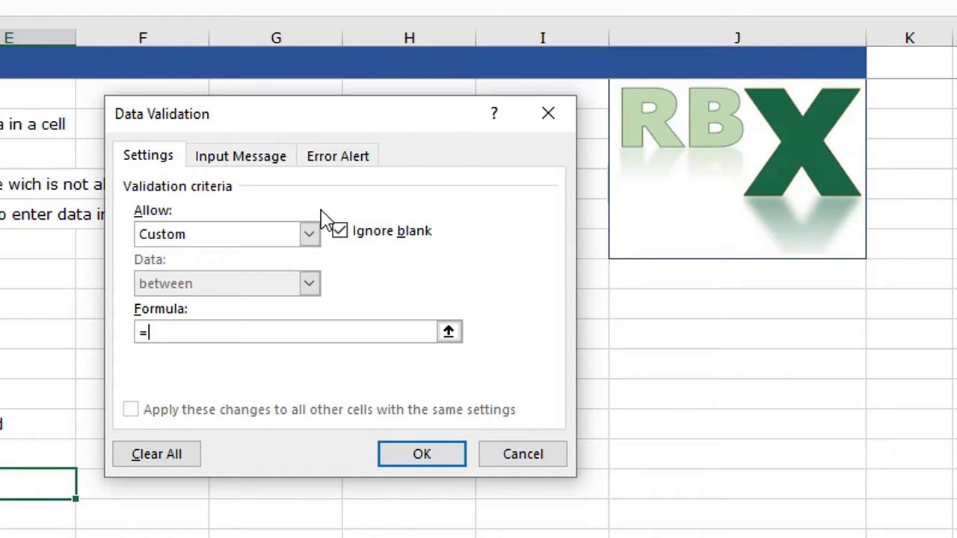
text(AND()
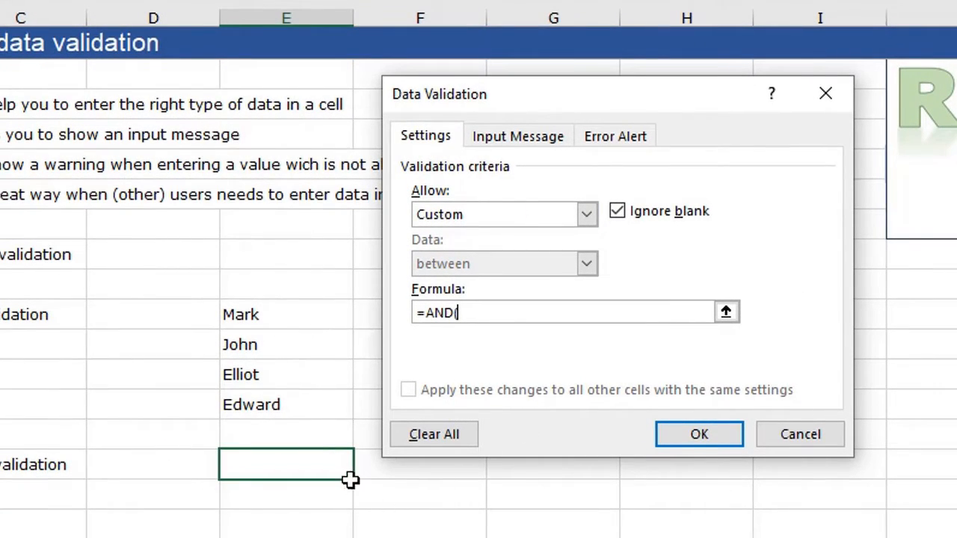
text(LEFT()
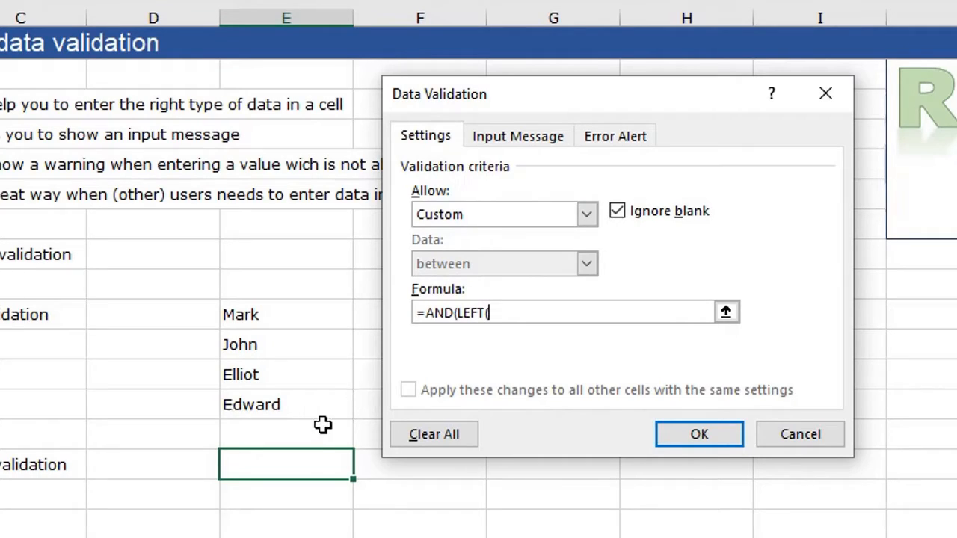
click(277, 463)
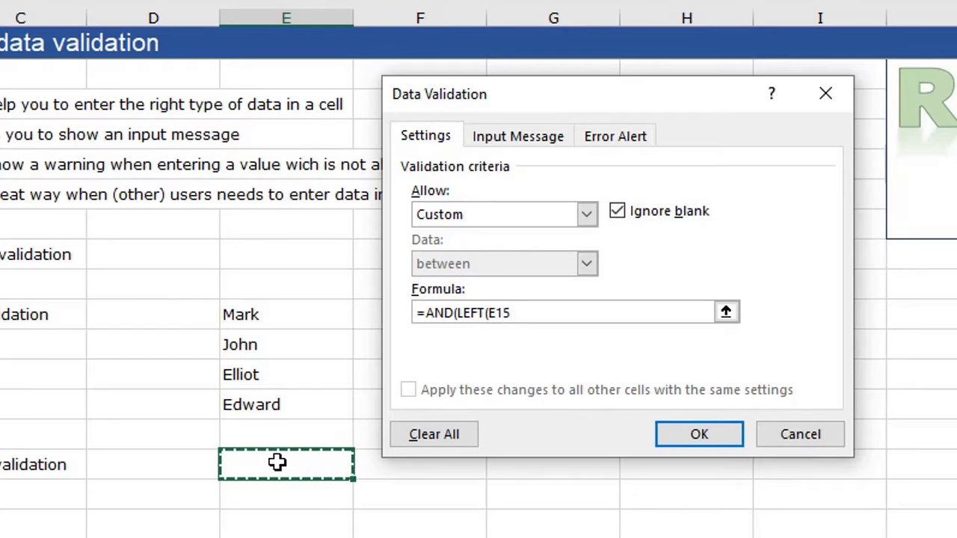
text(;3)
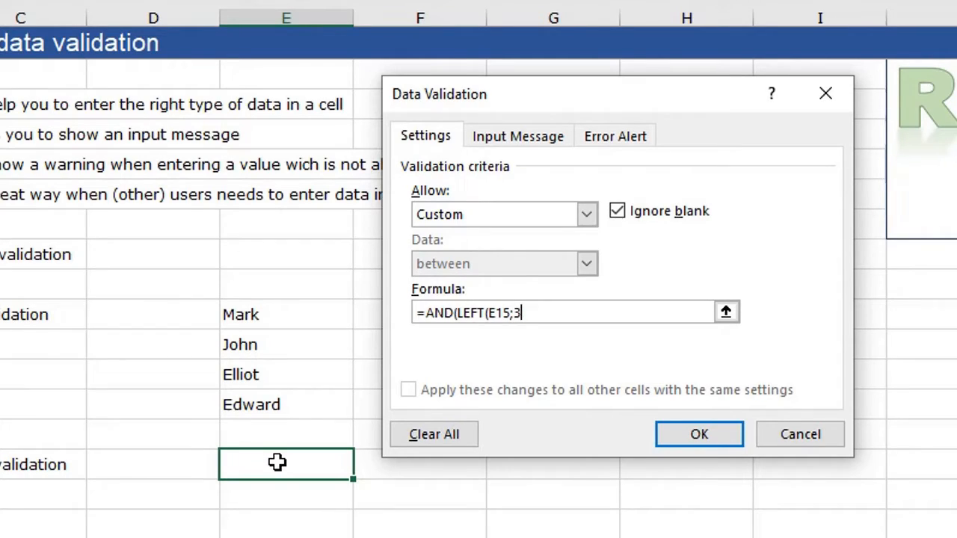
text()="BTR";)
Complete the AND formula with the length condition LEN(E15)=8 and apply the validation rule to E15.
text(LE)
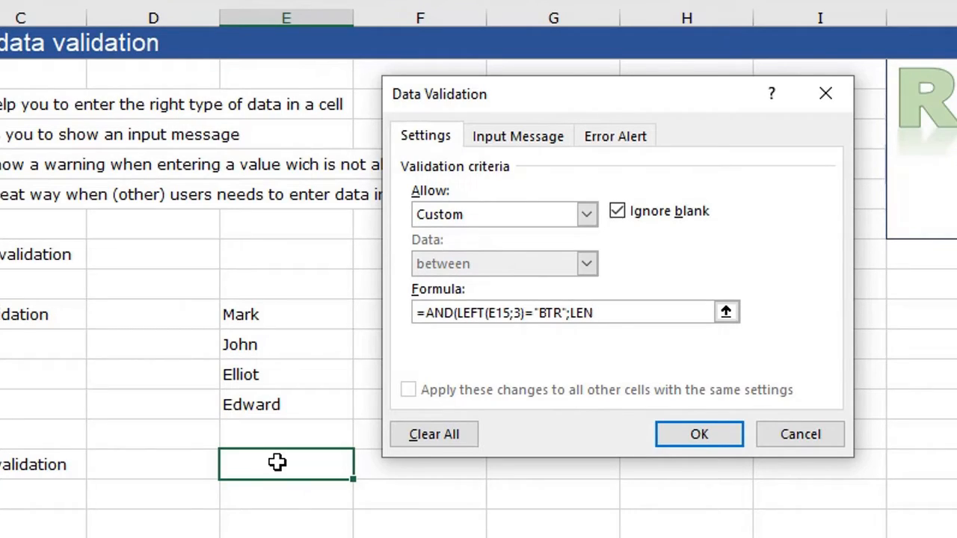
text(N()
click(278, 463)
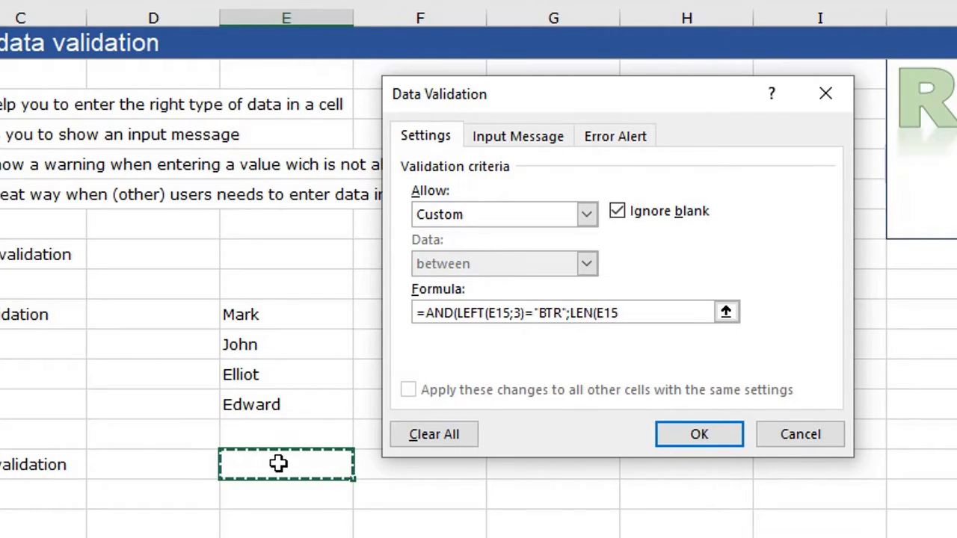
text()=)
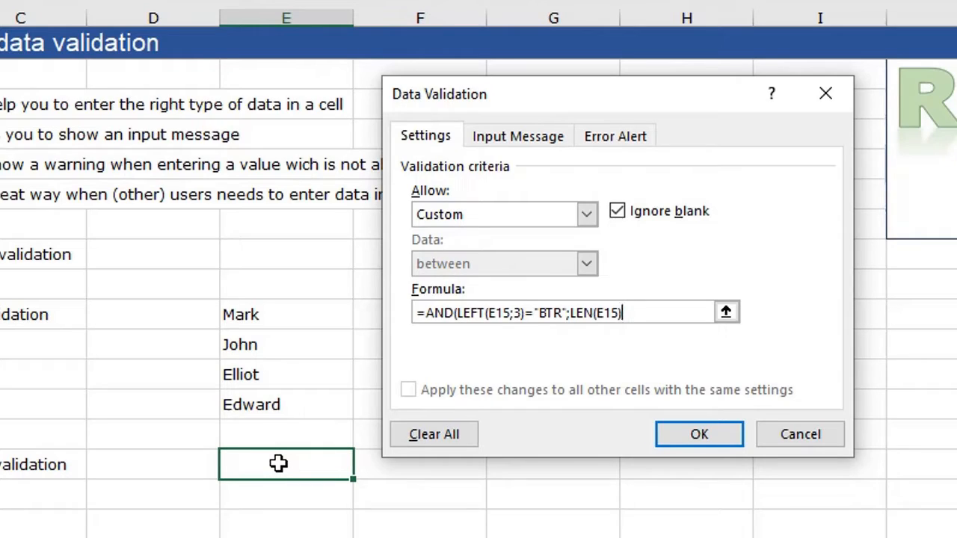
text(8))
click(705, 432)
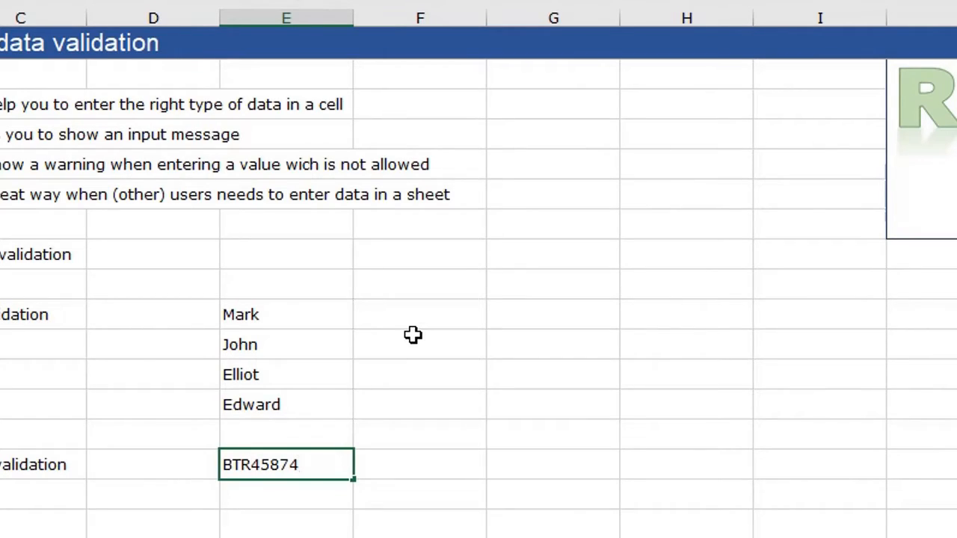
Enter BTR45874 in E15, and test the rule with the invalid value BRT45698, cancelling that second entry.
key(Return)
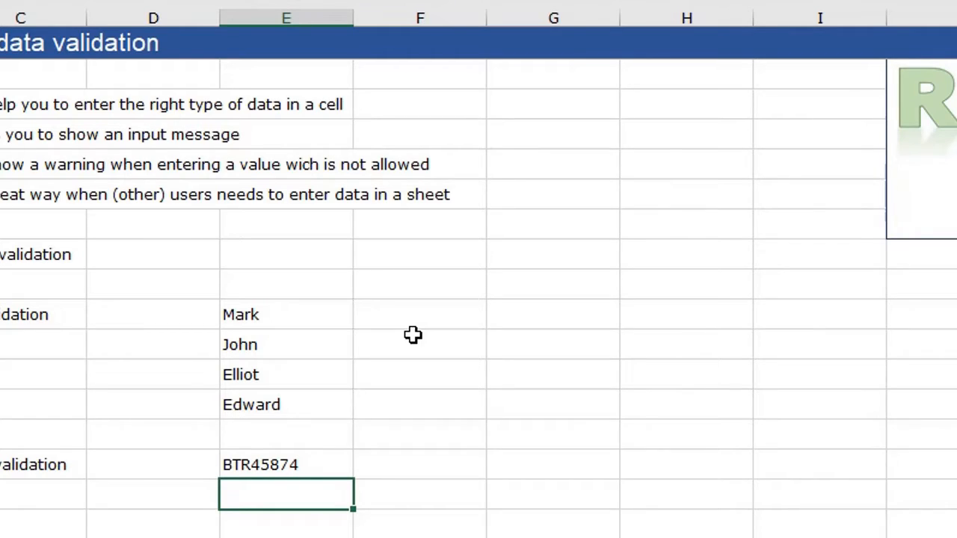
key(Up)
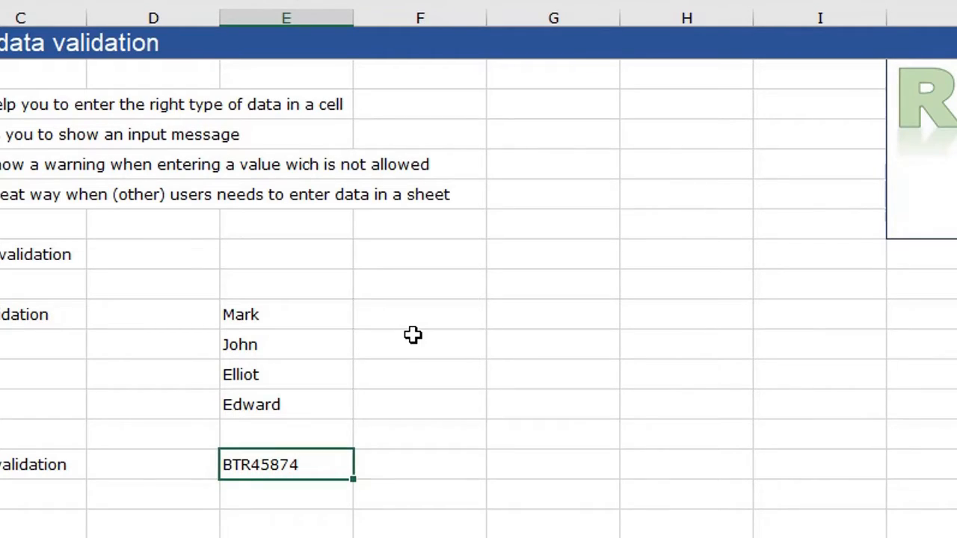
text(B)
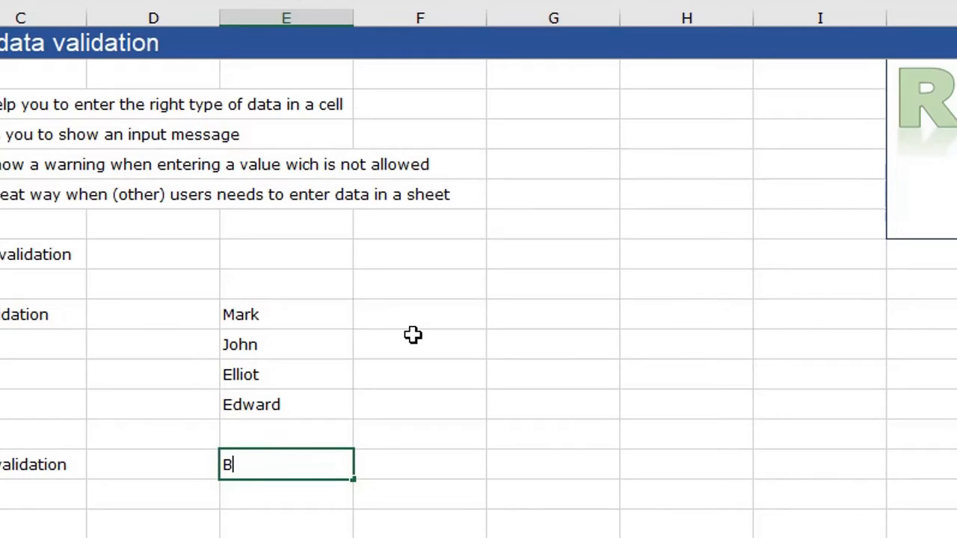
text(RT45698)
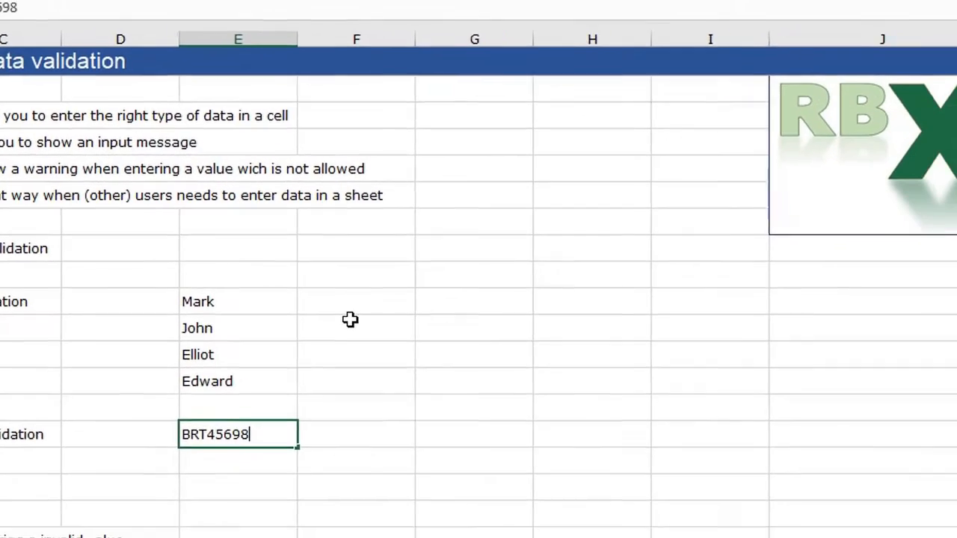
key(Return)
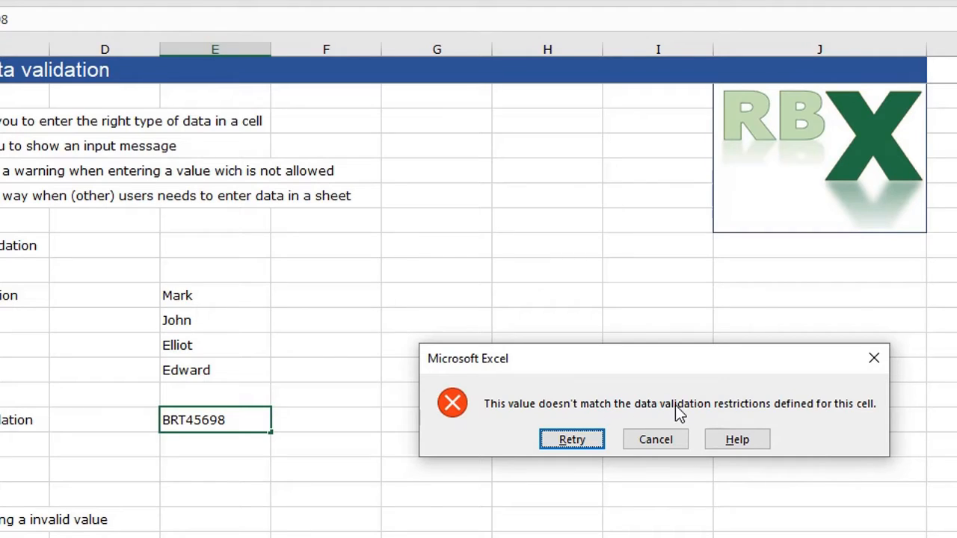
click(655, 439)
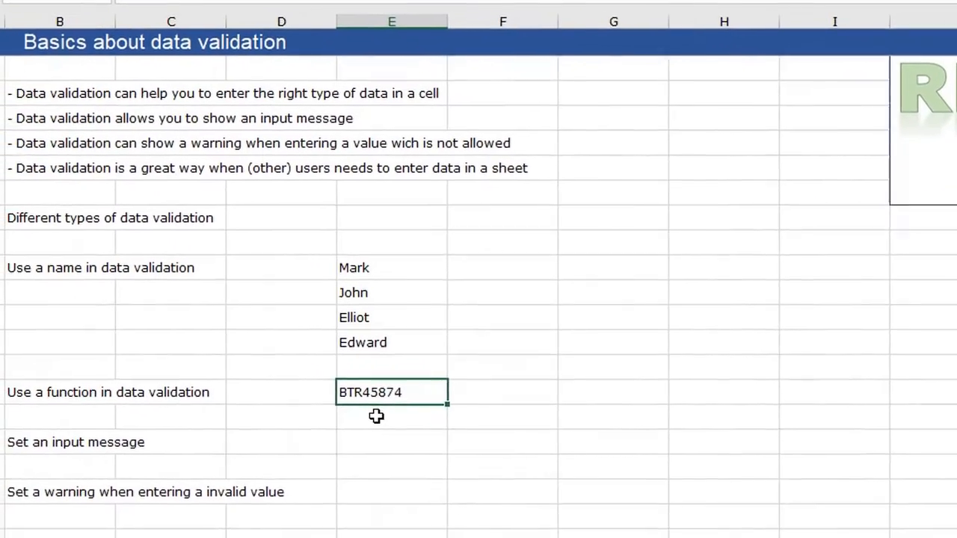
Add an input message to E15's data validation with the title Information and the text "Enter the serial number".
click(443, 438)
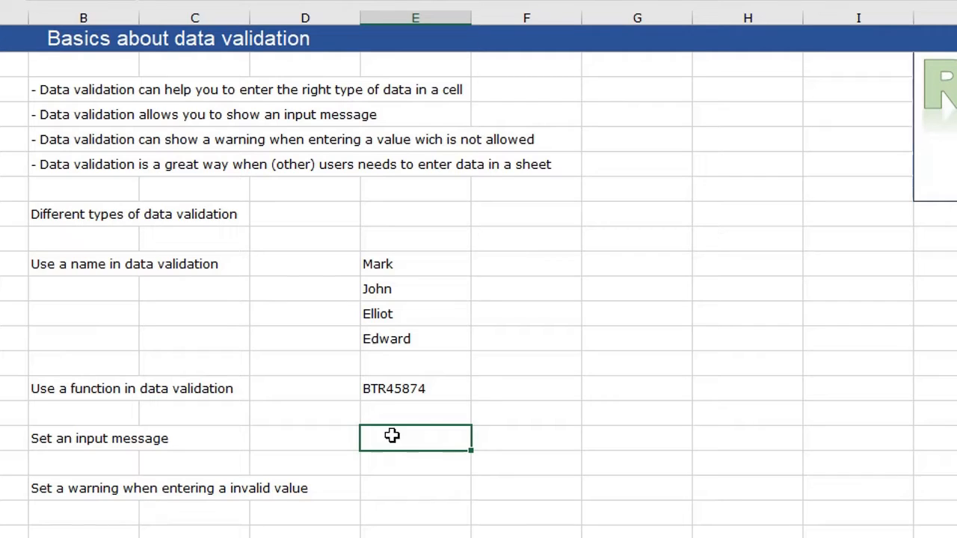
click(390, 389)
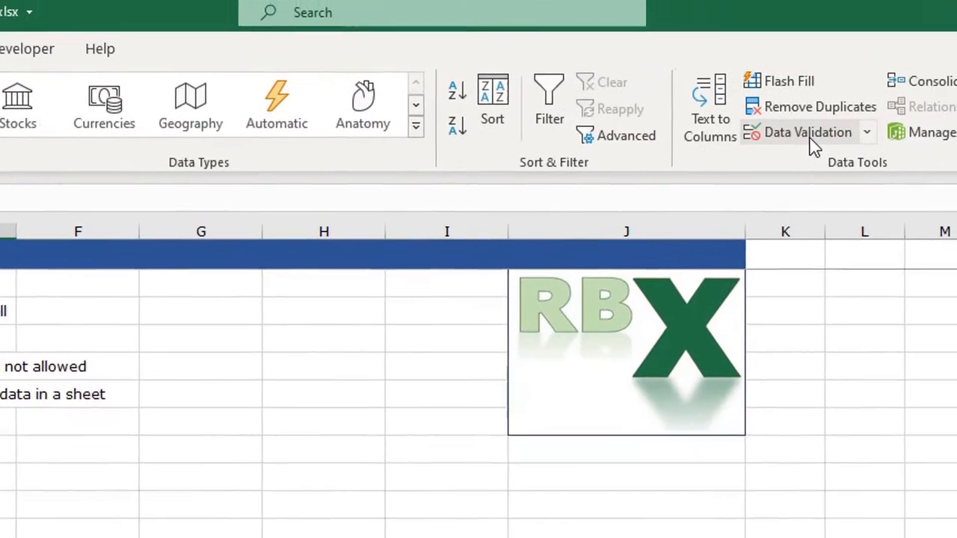
click(799, 146)
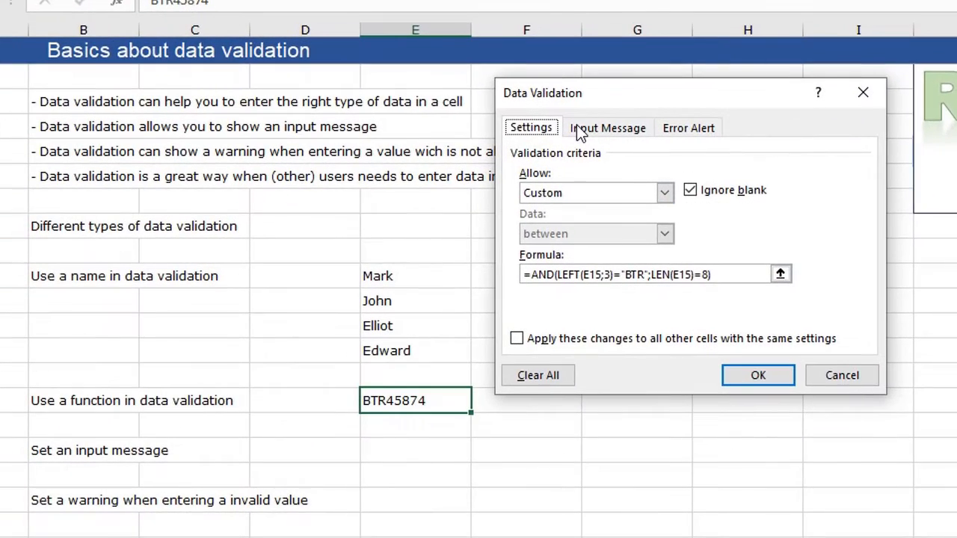
click(604, 127)
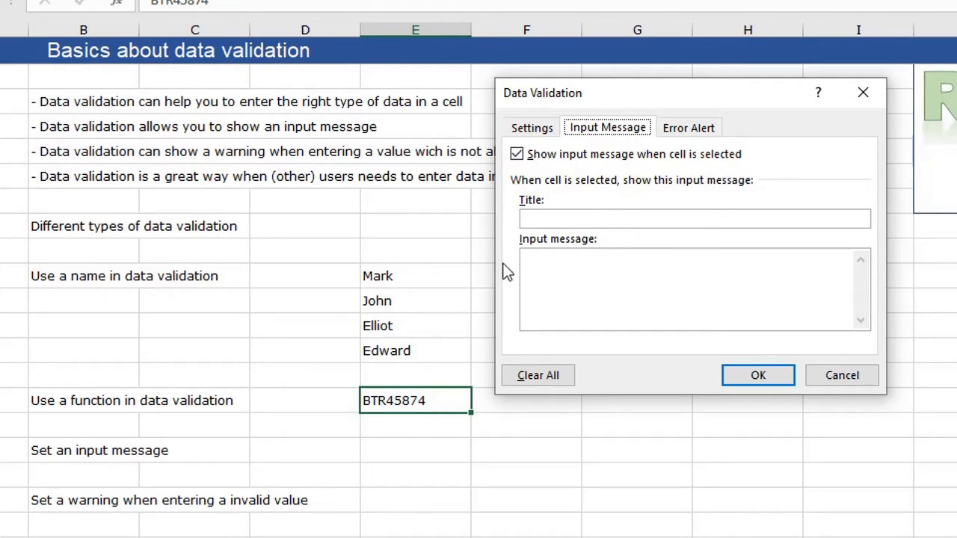
click(561, 219)
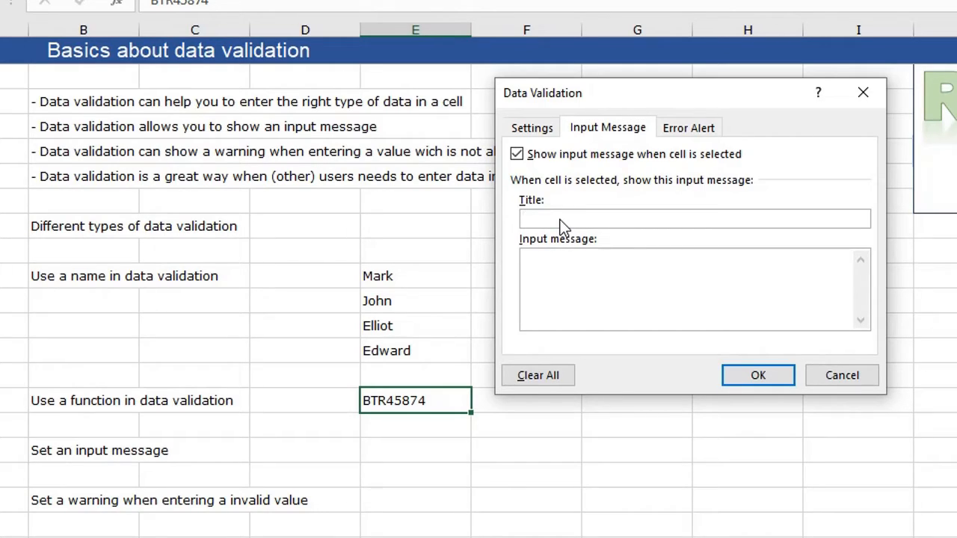
text(Information)
click(562, 259)
text(Enter t)
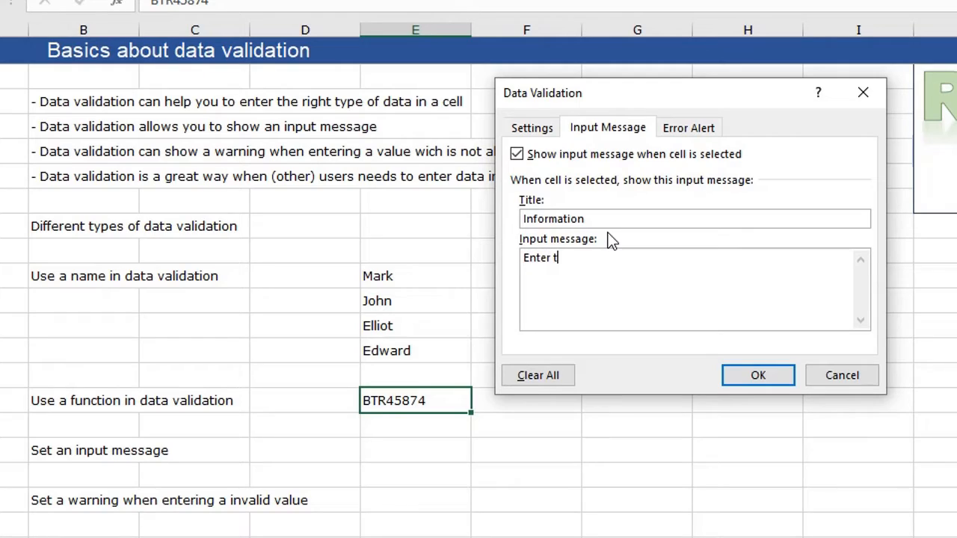
text(he serial number)
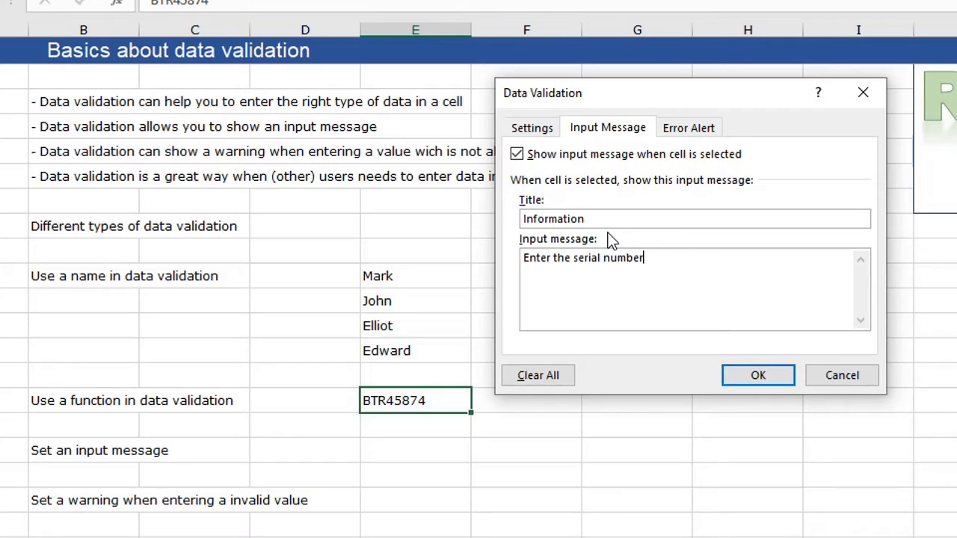
click(761, 376)
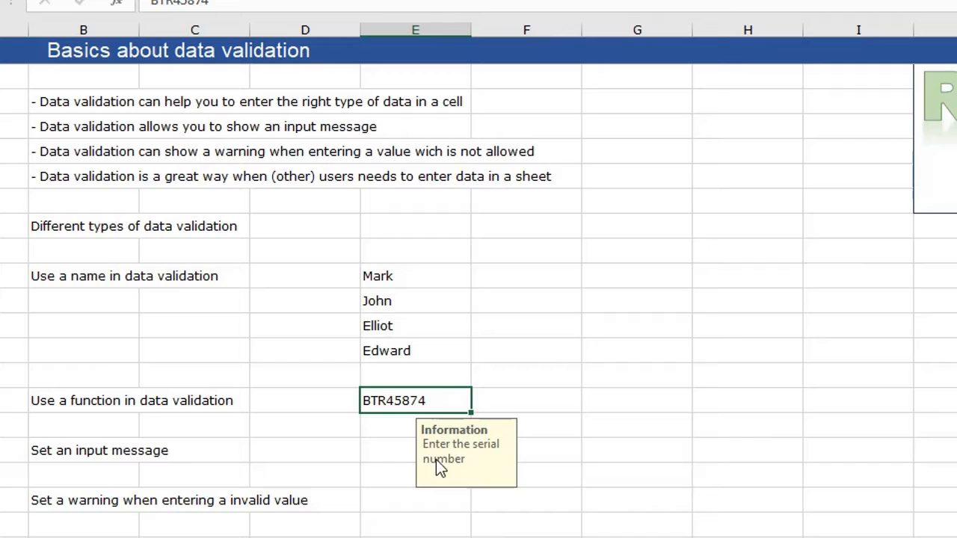
Add an error alert to E15's data validation with the title Error and the message "This is not a valid serial number".
click(604, 402)
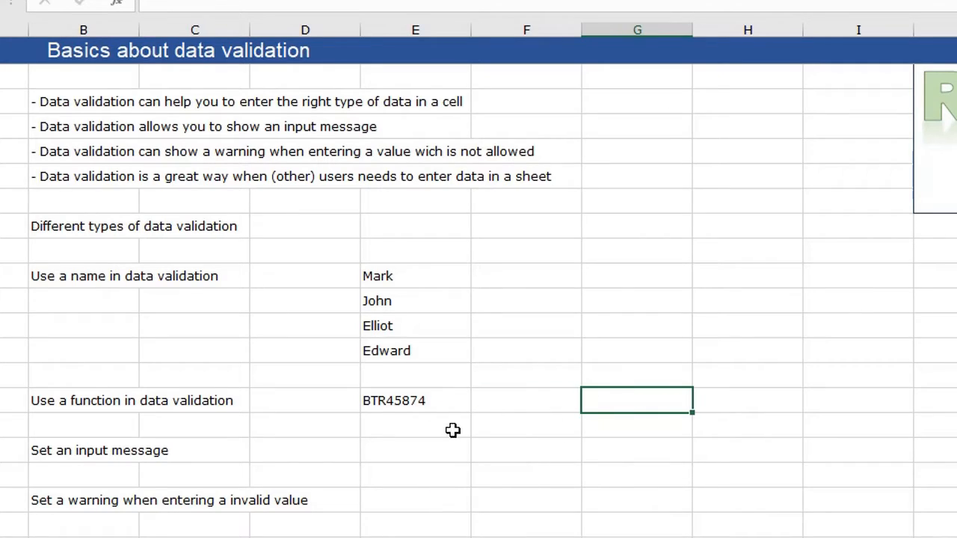
click(399, 401)
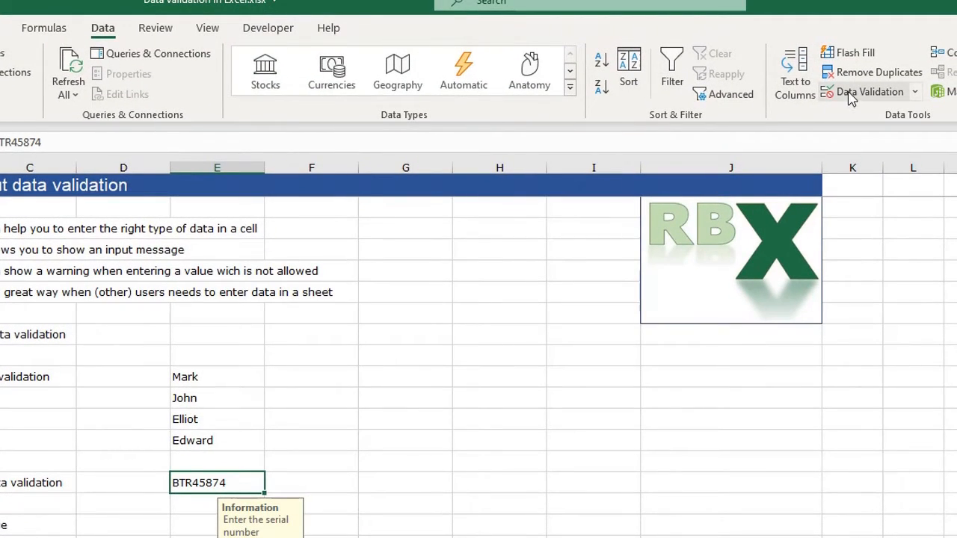
click(853, 98)
click(457, 252)
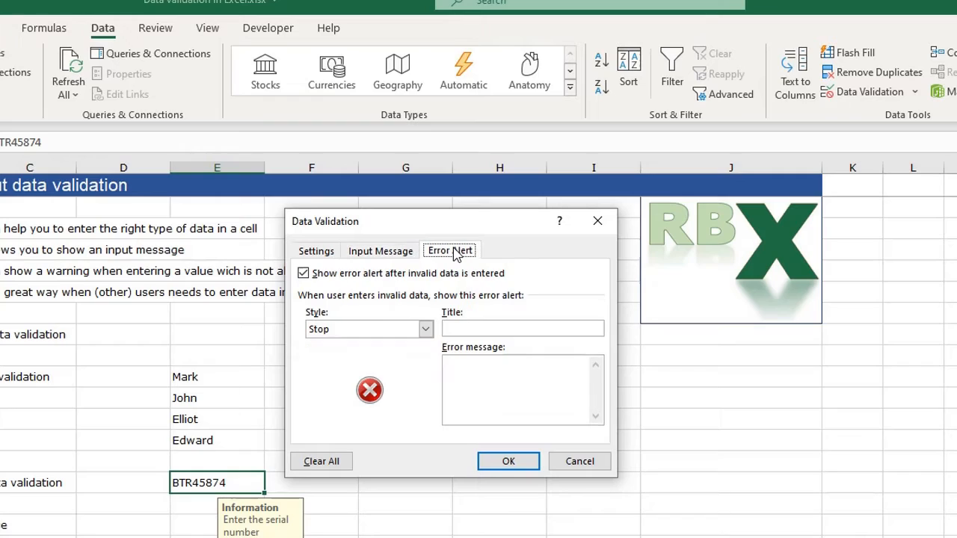
click(494, 332)
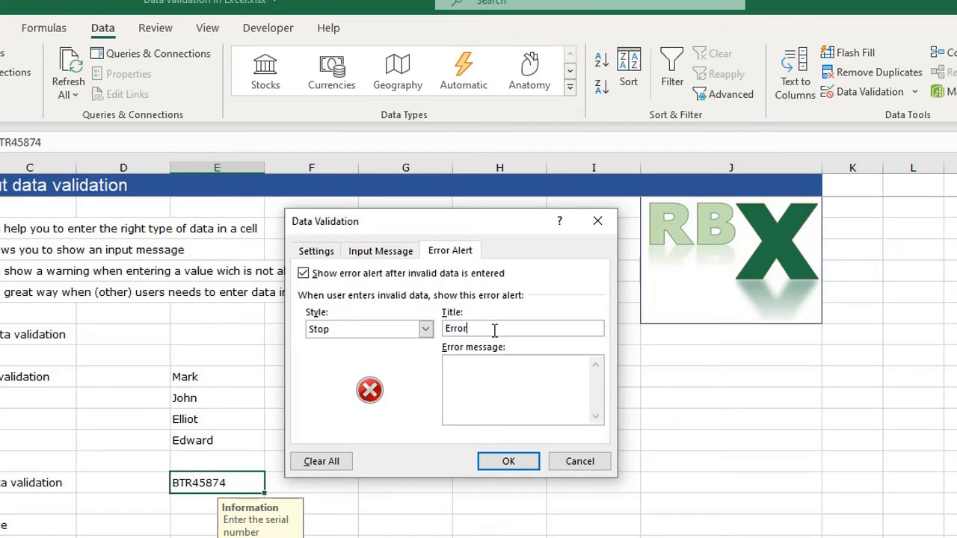
click(485, 376)
text(This is not a valid serial)
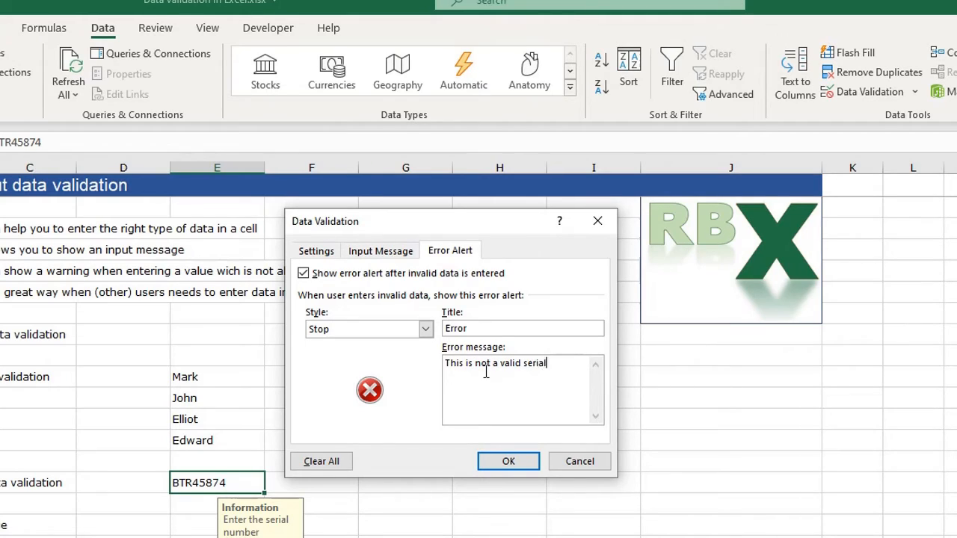
text(num,ber)
click(507, 460)
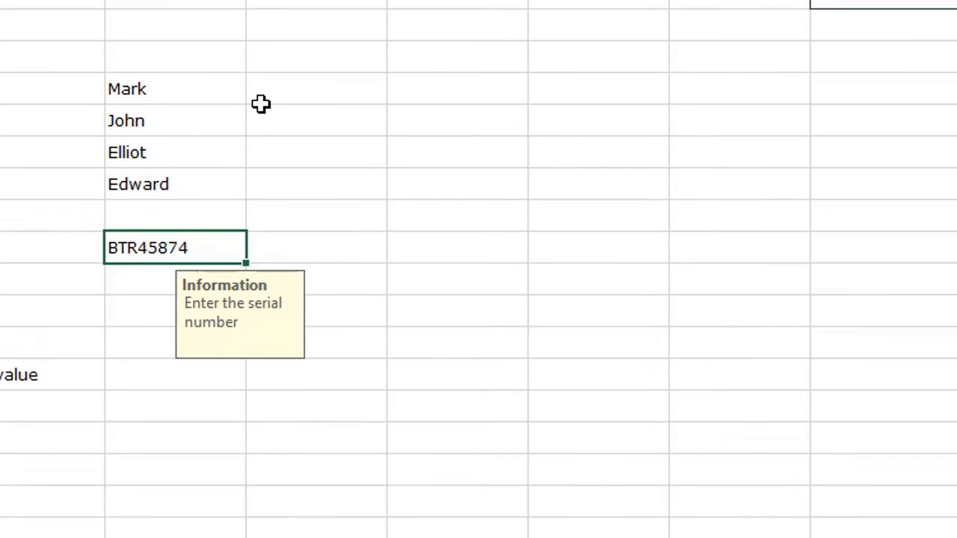
Test the error alert by entering the invalid value BGT45698 in E15, and cancel the entry.
key(BackSpace)
key(BackSpace)
key(BackSpace)
key(BackSpace)
key(BackSpace)
key(BackSpace)
key(BackSpace)
text(G)
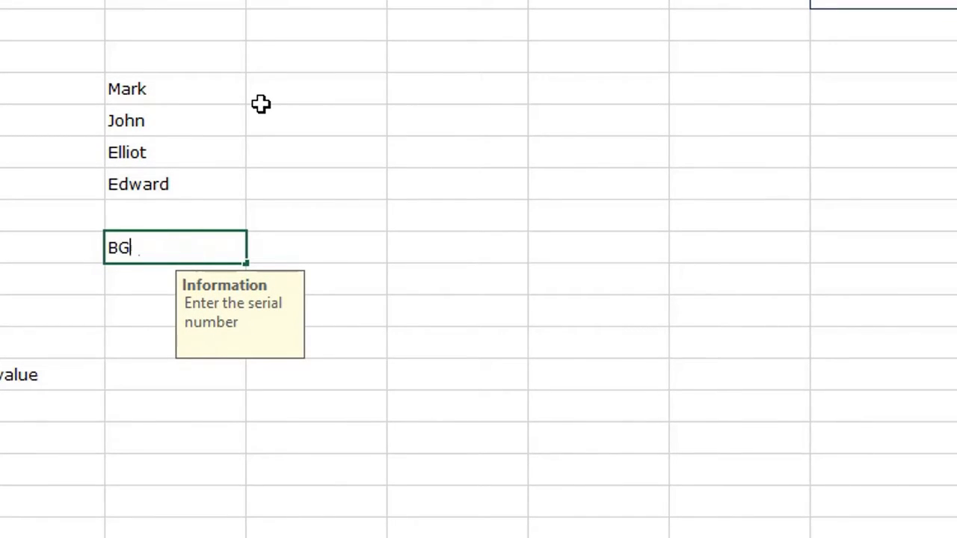
text(T45698)
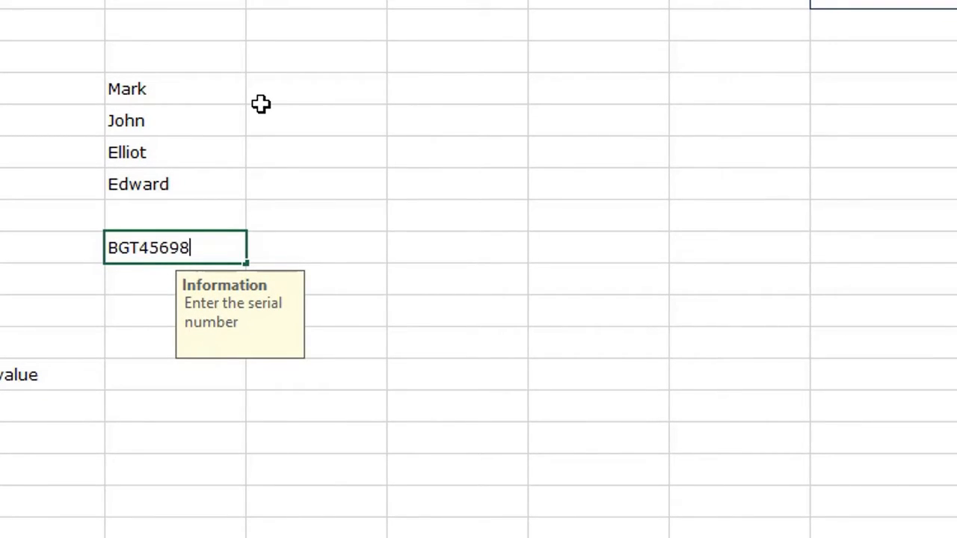
key(Return)
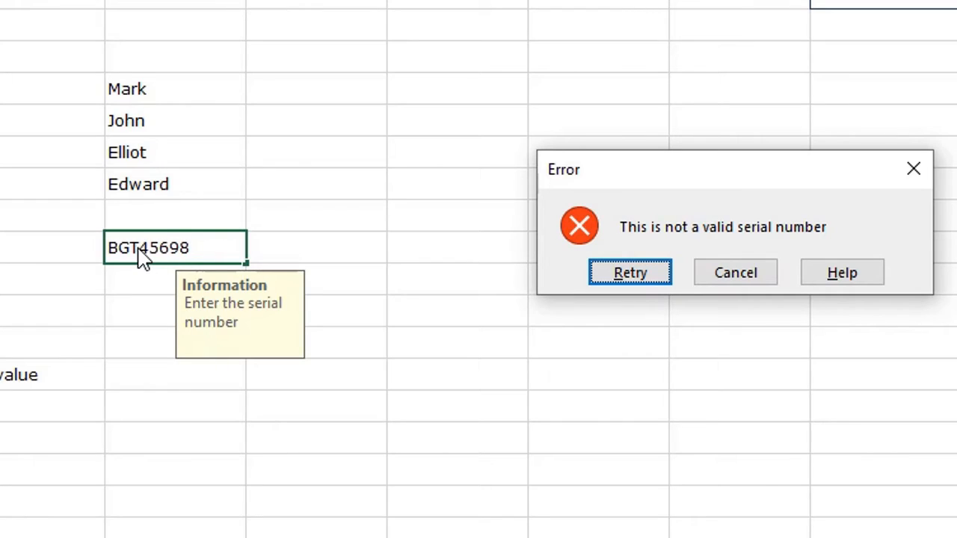
click(748, 276)
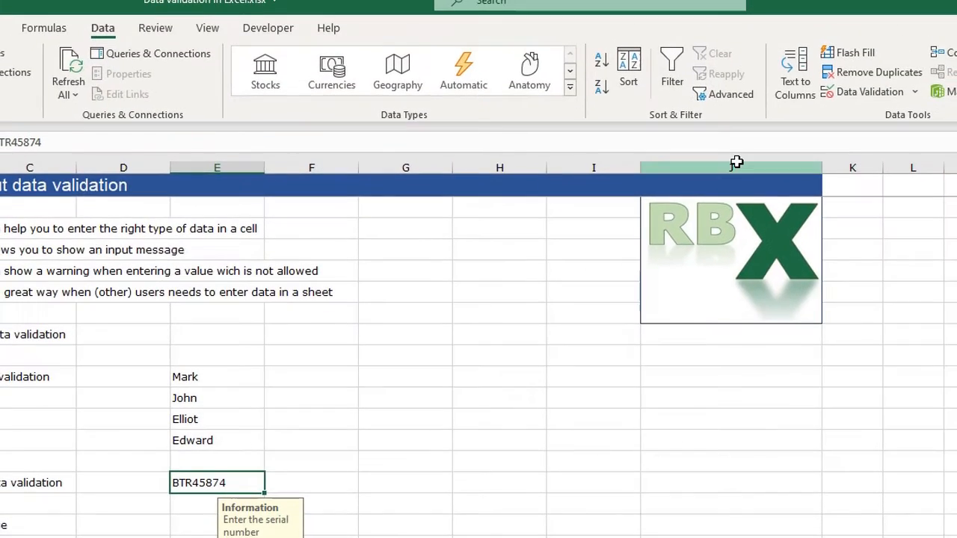
Change the style of E15's error alert to Warning and apply it.
click(849, 92)
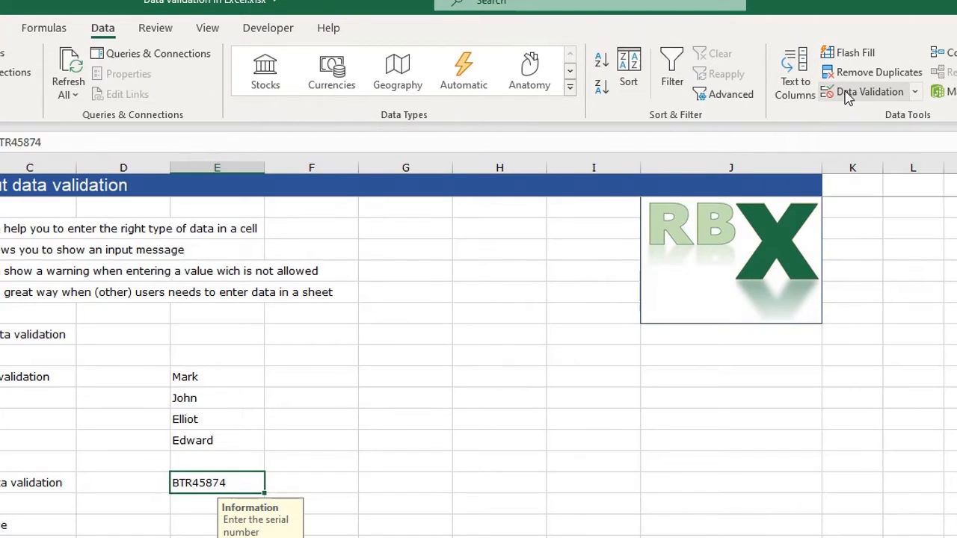
click(424, 329)
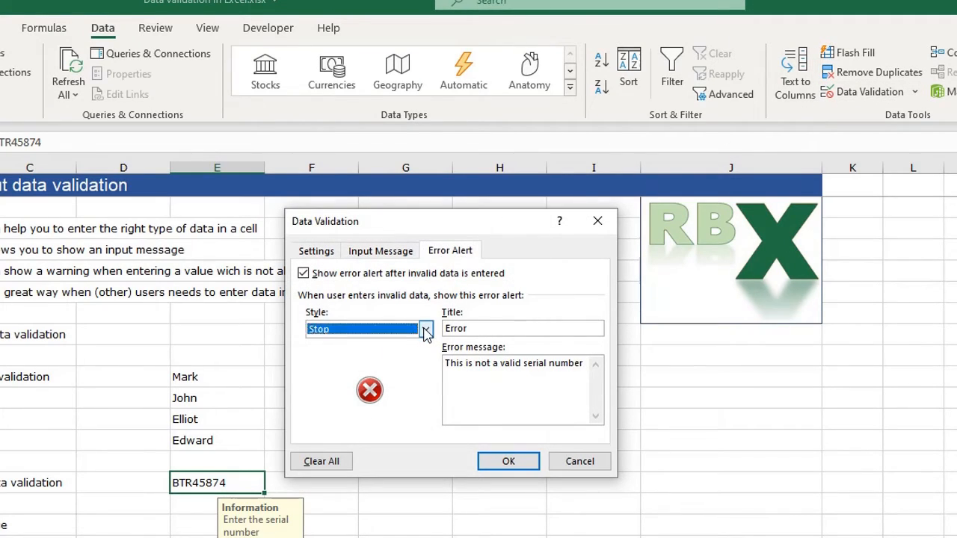
click(338, 356)
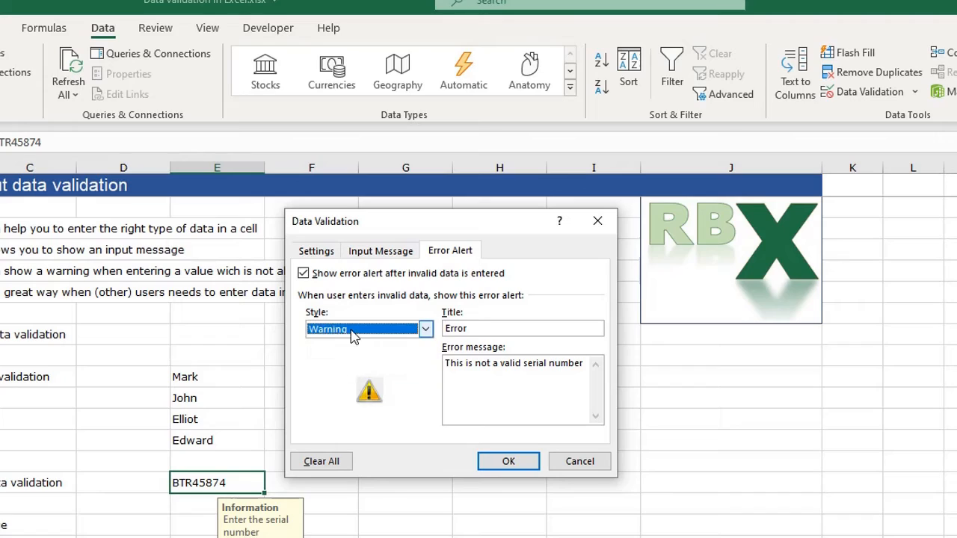
click(353, 330)
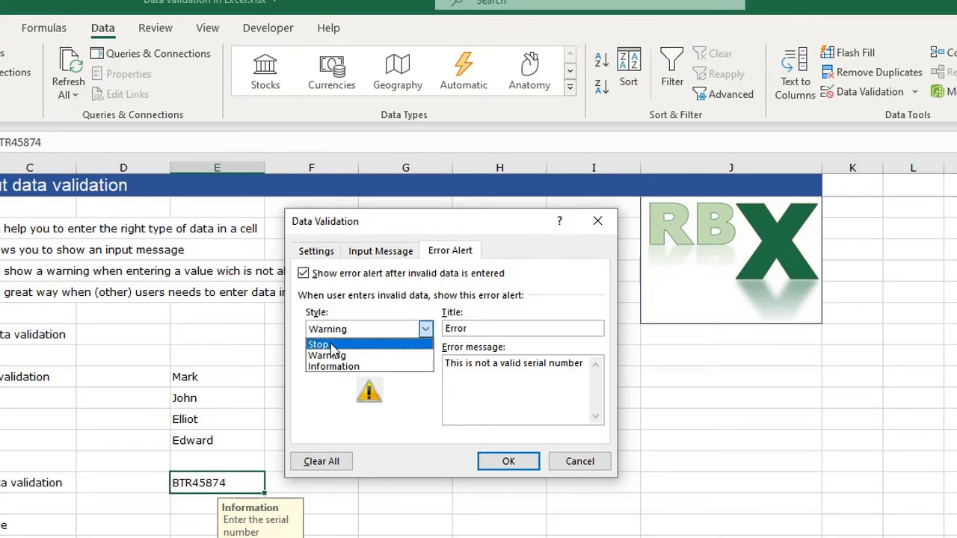
click(331, 344)
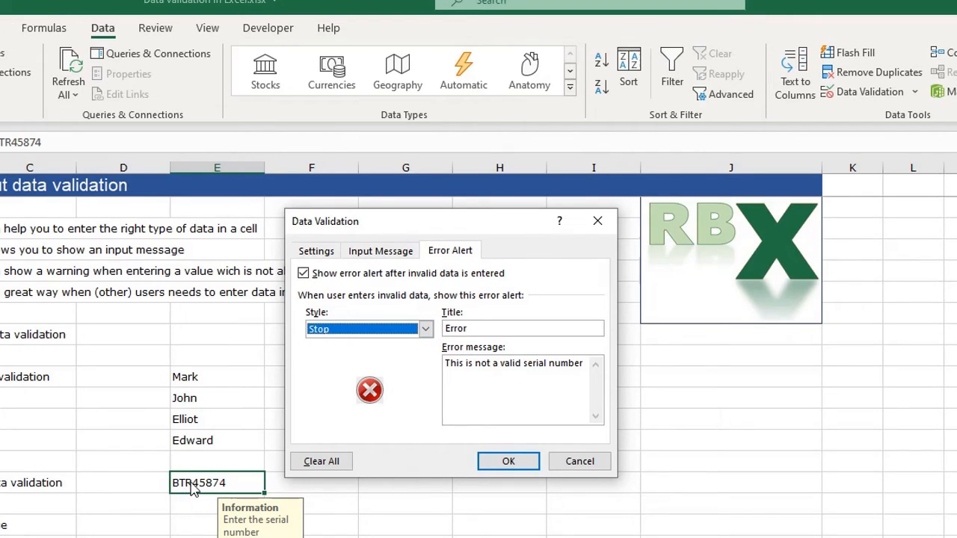
click(426, 330)
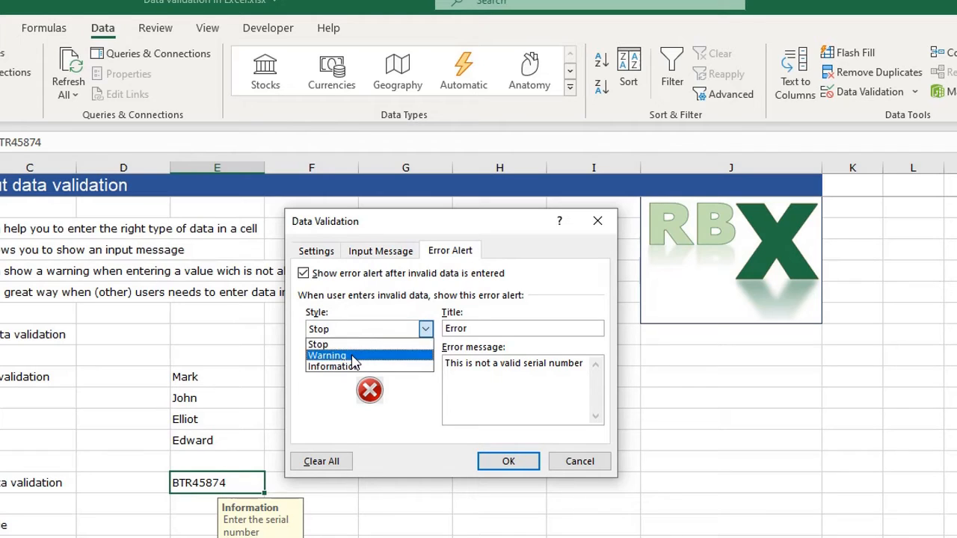
click(353, 357)
click(498, 456)
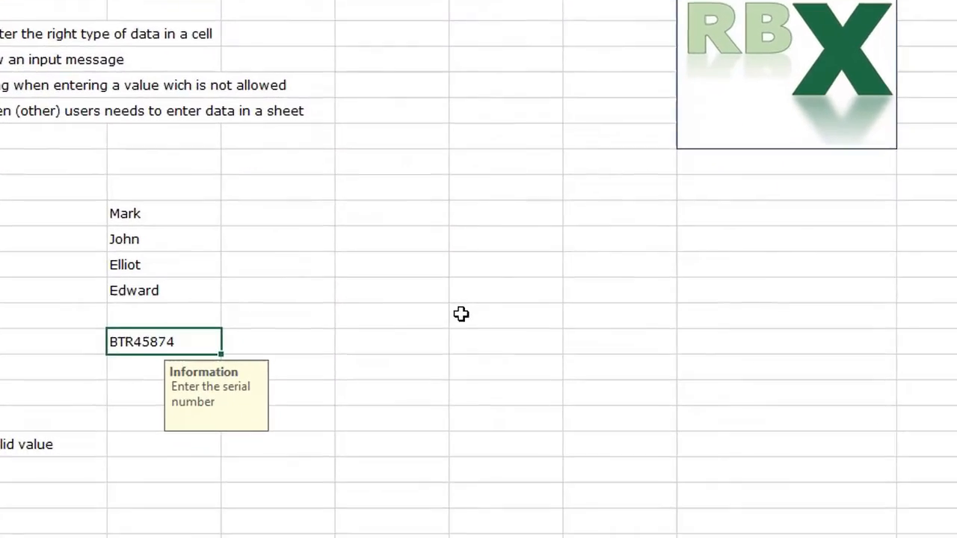
Test the warning by entering 456 in E15, and choose to continue with the invalid value.
text(456)
key(Return)
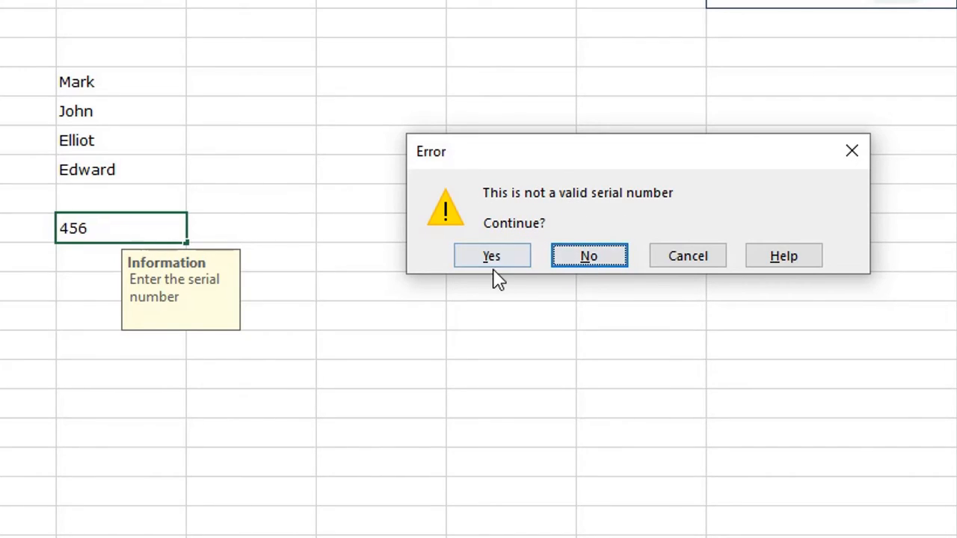
click(566, 254)
click(301, 203)
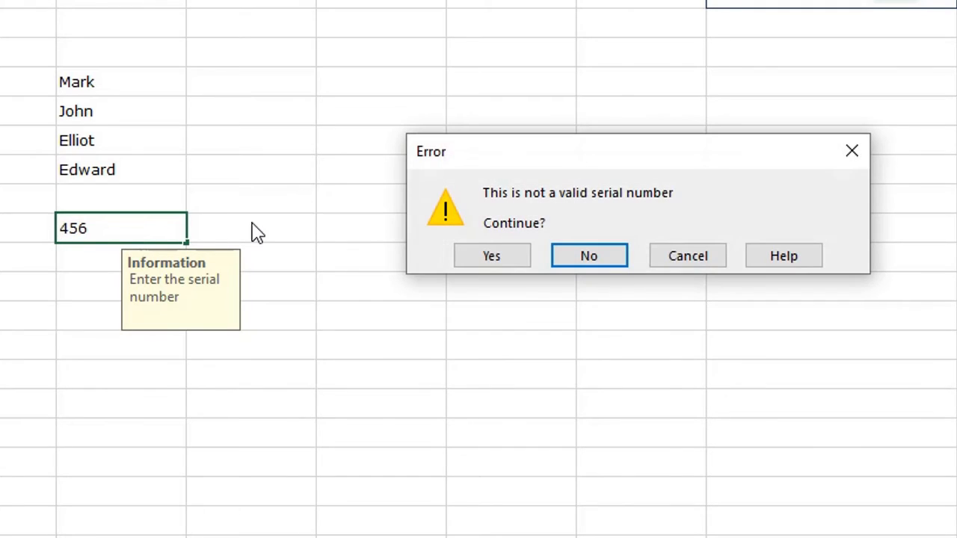
click(489, 255)
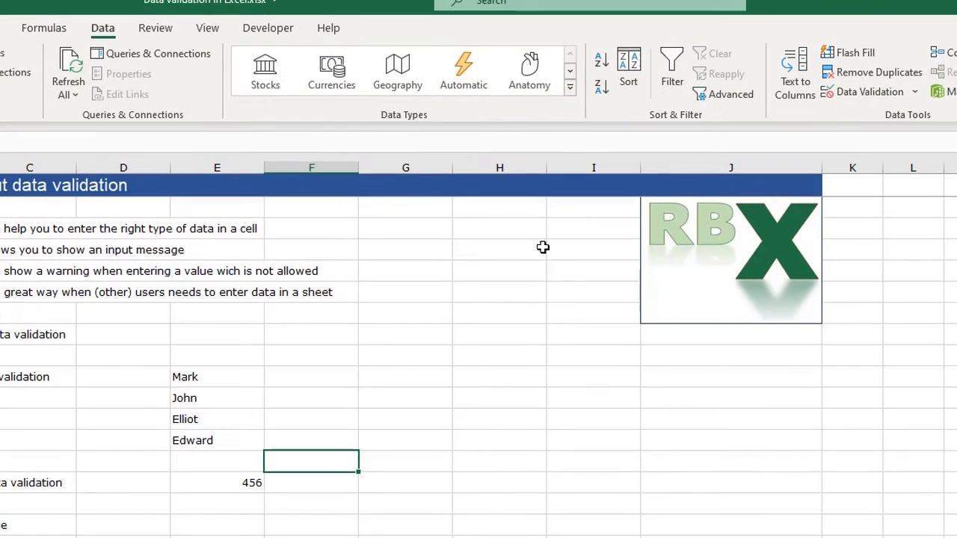
Change the style of E15's error alert to Information and apply it.
click(855, 93)
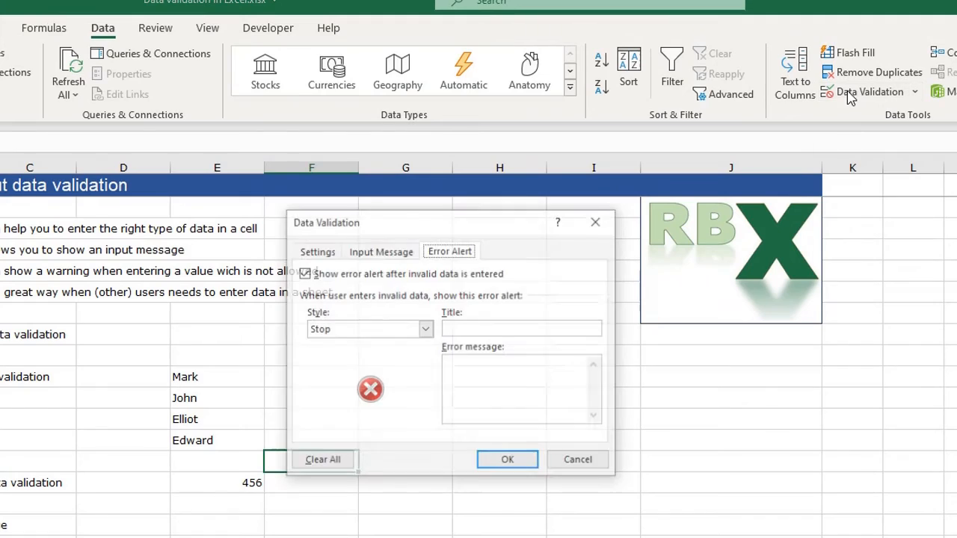
click(576, 463)
click(220, 489)
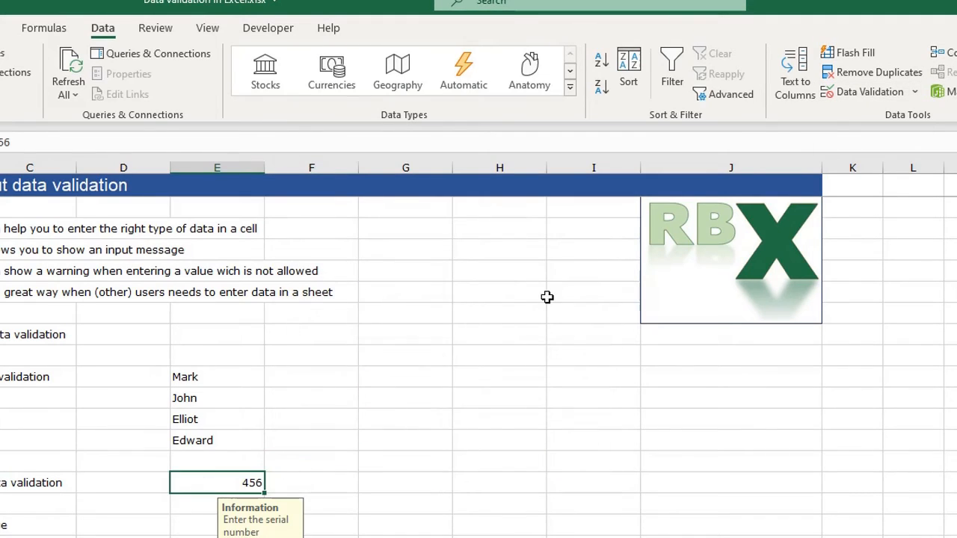
click(860, 91)
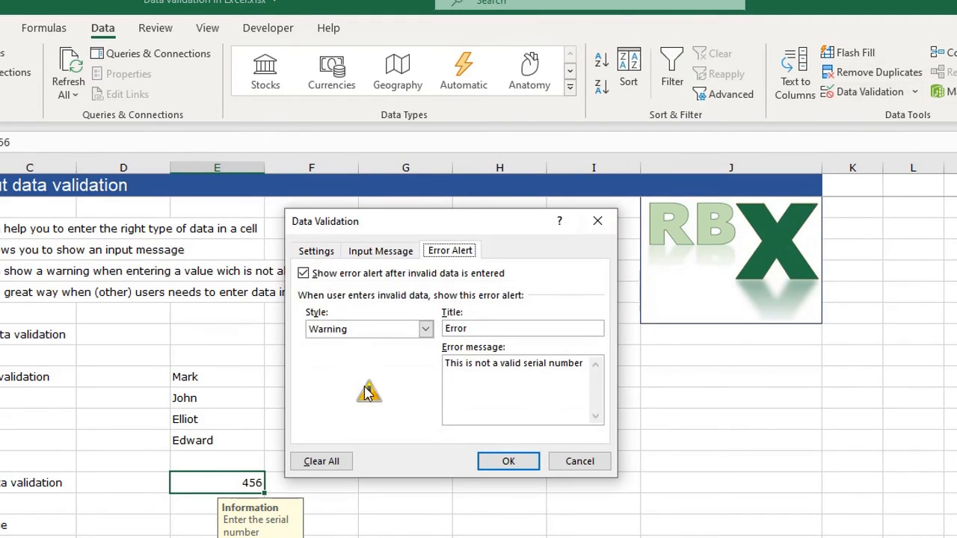
click(397, 331)
click(334, 368)
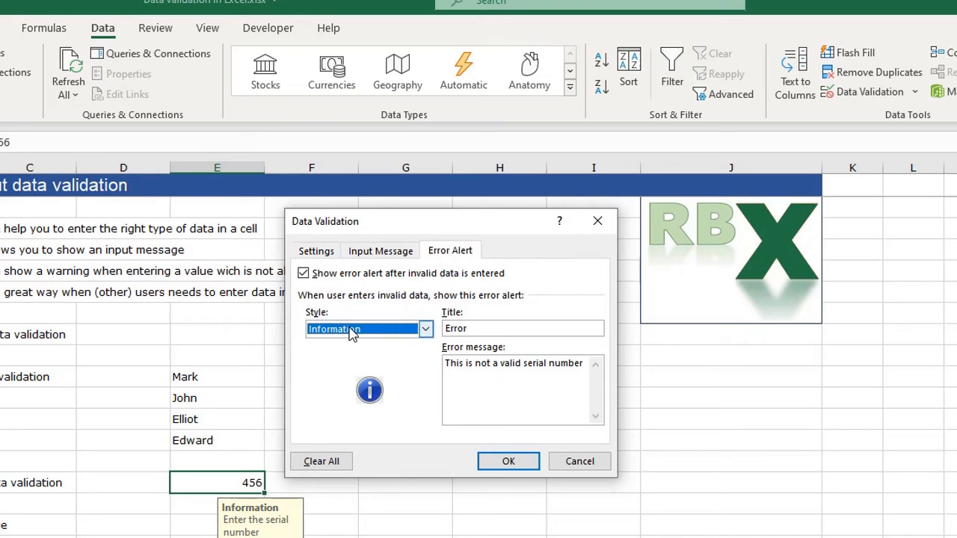
click(508, 461)
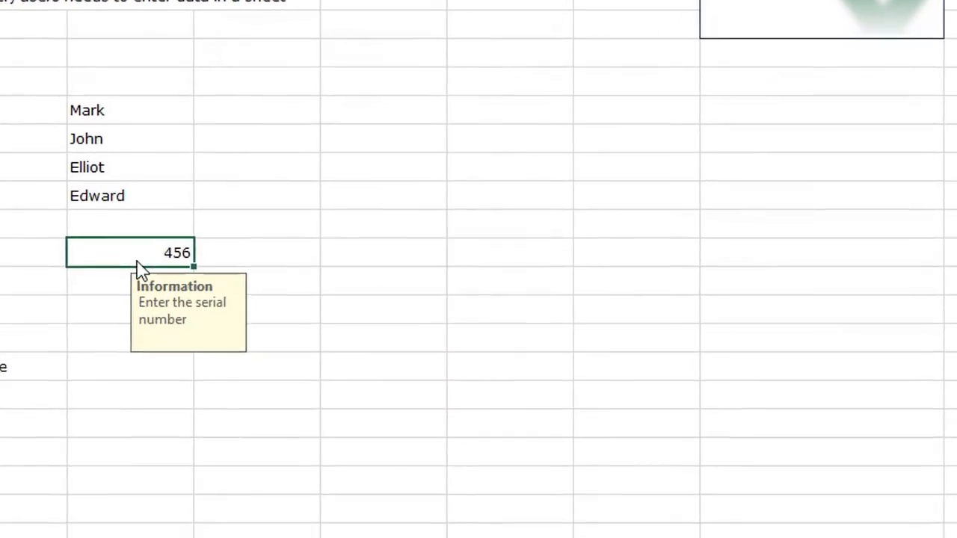
Test the information alert by entering 47854 in E15, accept the value, and reselect the cell.
text(47854)
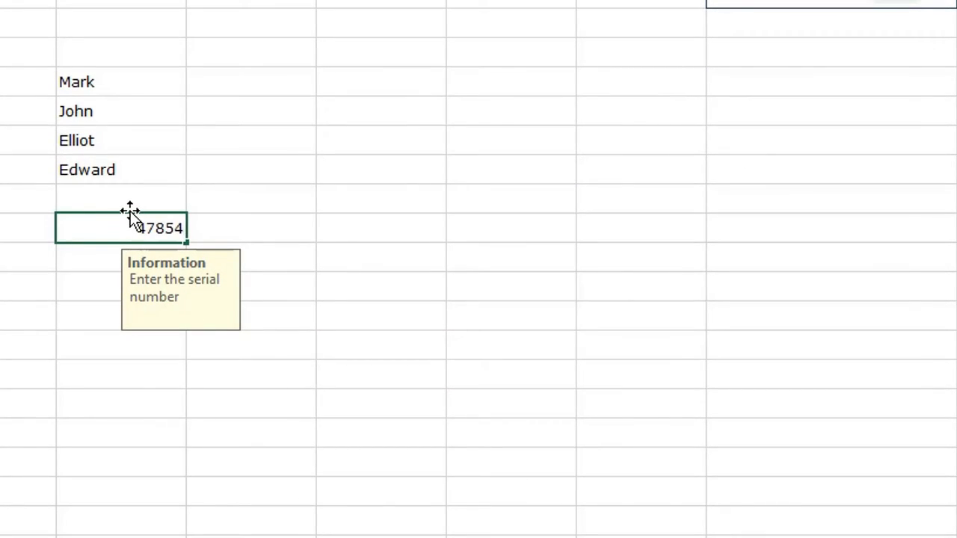
key(Return)
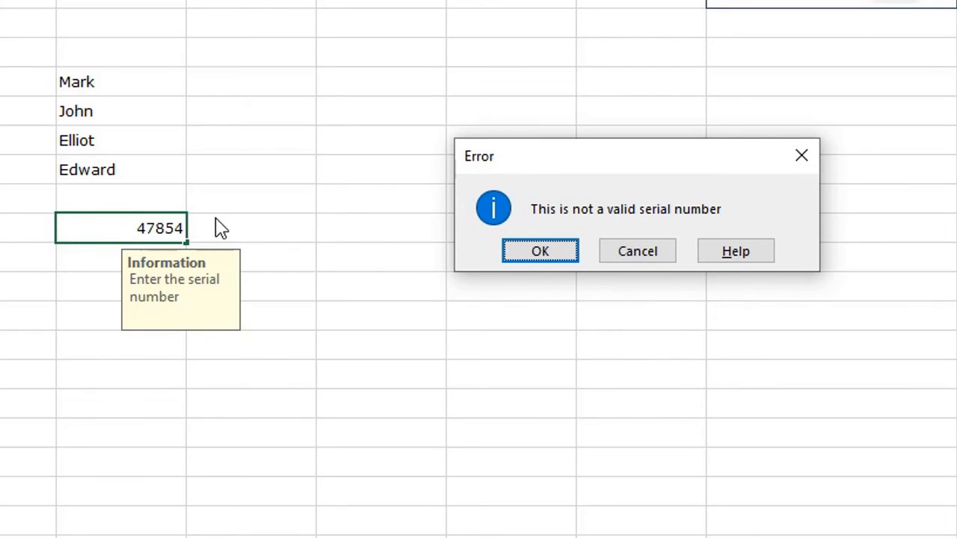
click(542, 252)
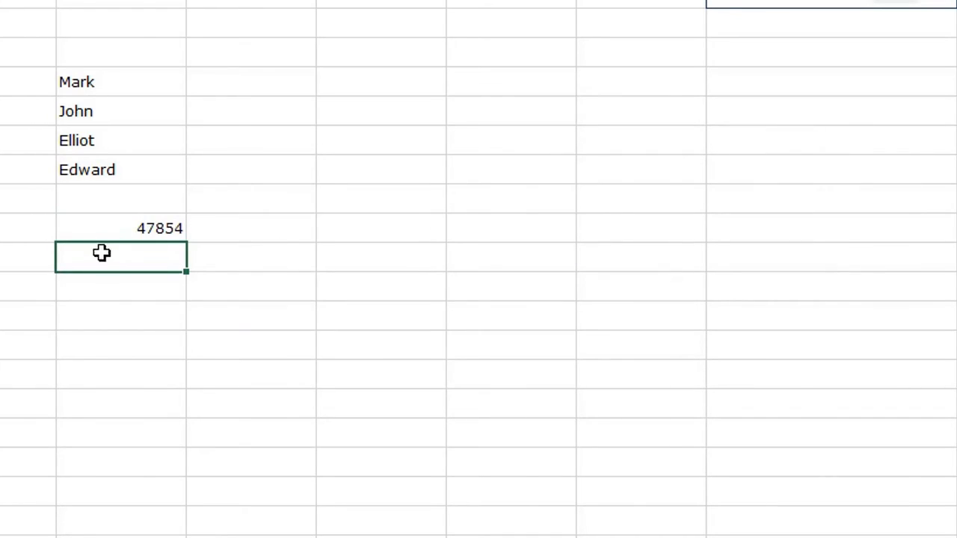
click(118, 238)
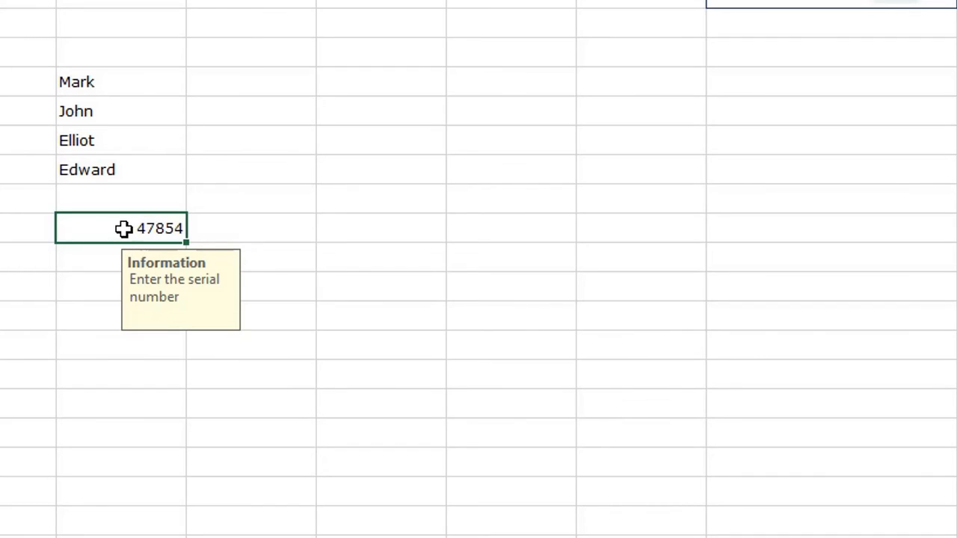